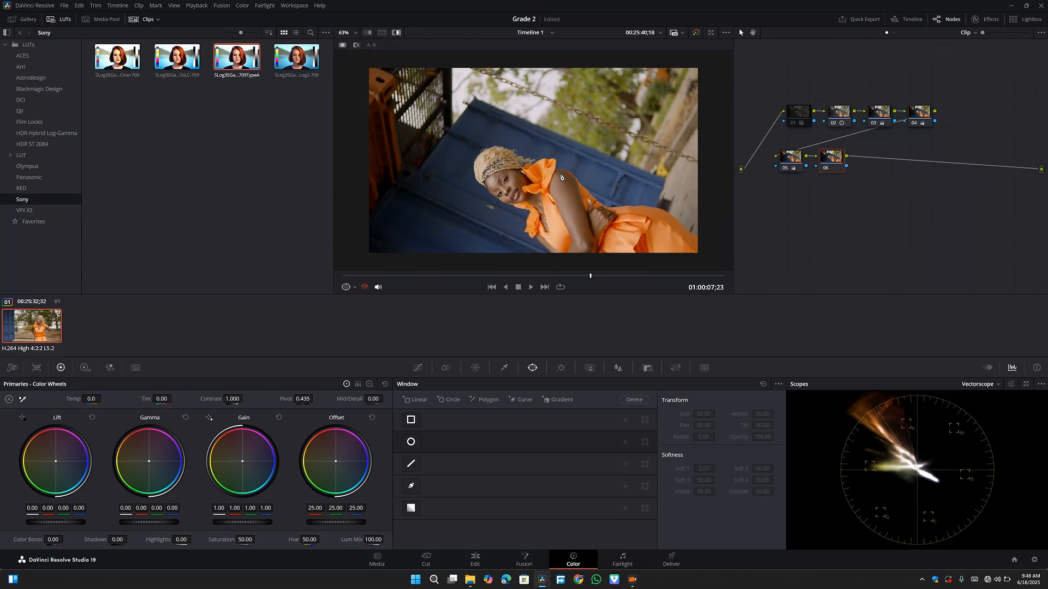
- Sample the woman's skin tone in the viewer with the HSL qualifier on node 06
scroll(562, 178, up, 1)
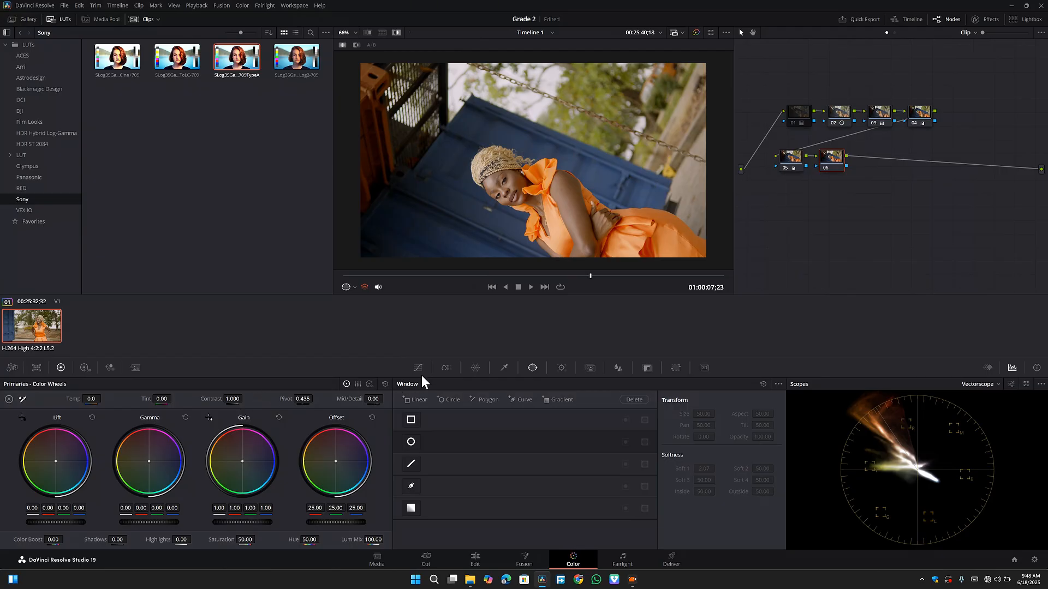
click(504, 368)
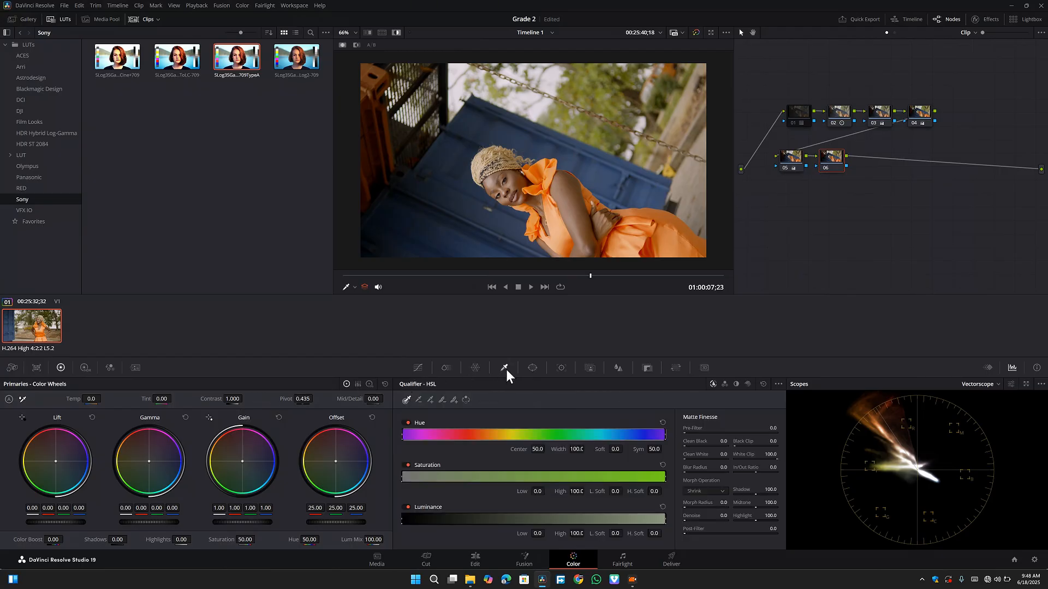
drag(516, 175, 493, 178)
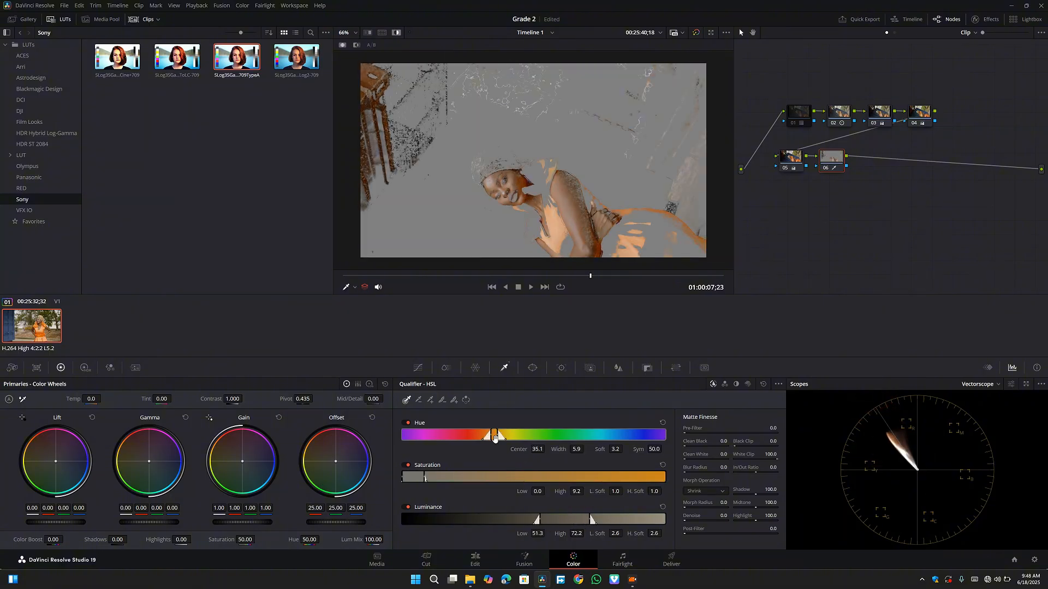
- Refine the skin key to hue center 34.9 and width 7.7, saturation 1.4–6.1 and luminance 55.0–72.9, comparing it with the full image
drag(495, 437, 494, 443)
mouse_move(418, 478)
mouse_down()
mouse_move(432, 480)
mouse_move(422, 481)
mouse_up()
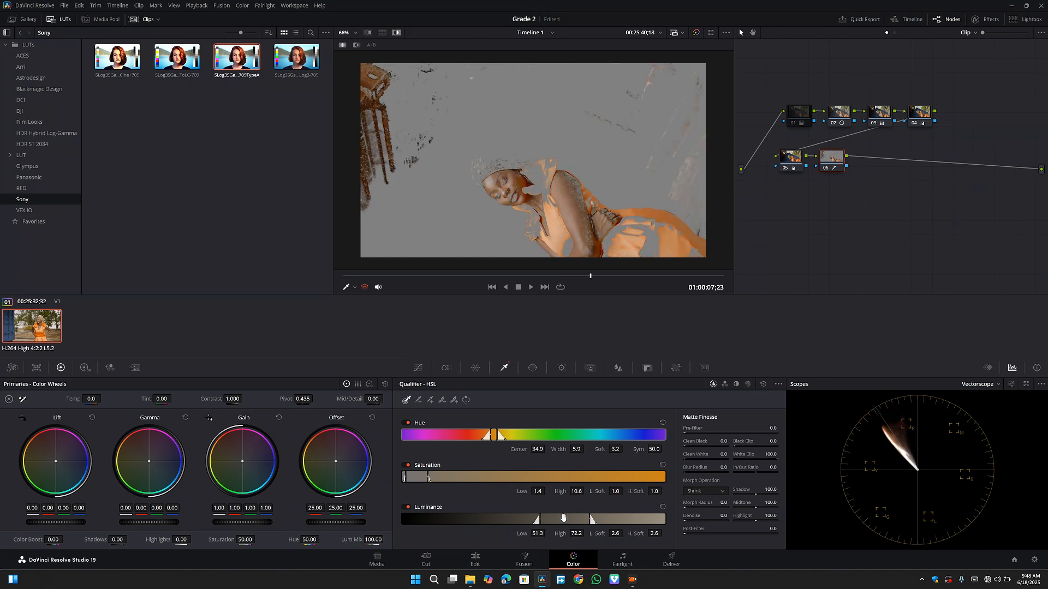
drag(564, 521, 572, 525)
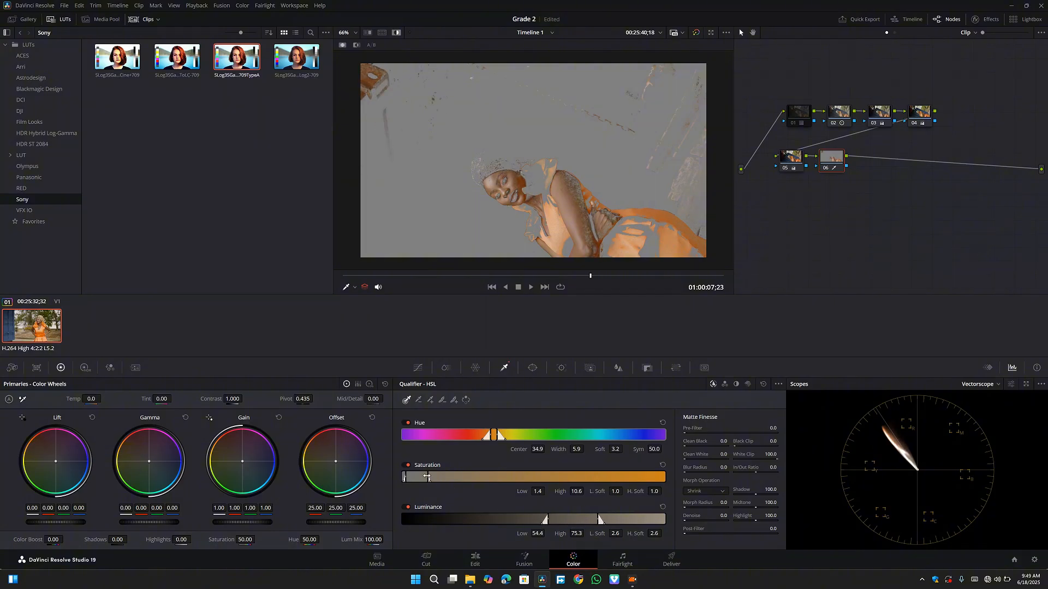
mouse_move(428, 477)
mouse_down()
mouse_move(456, 477)
mouse_move(416, 478)
mouse_up()
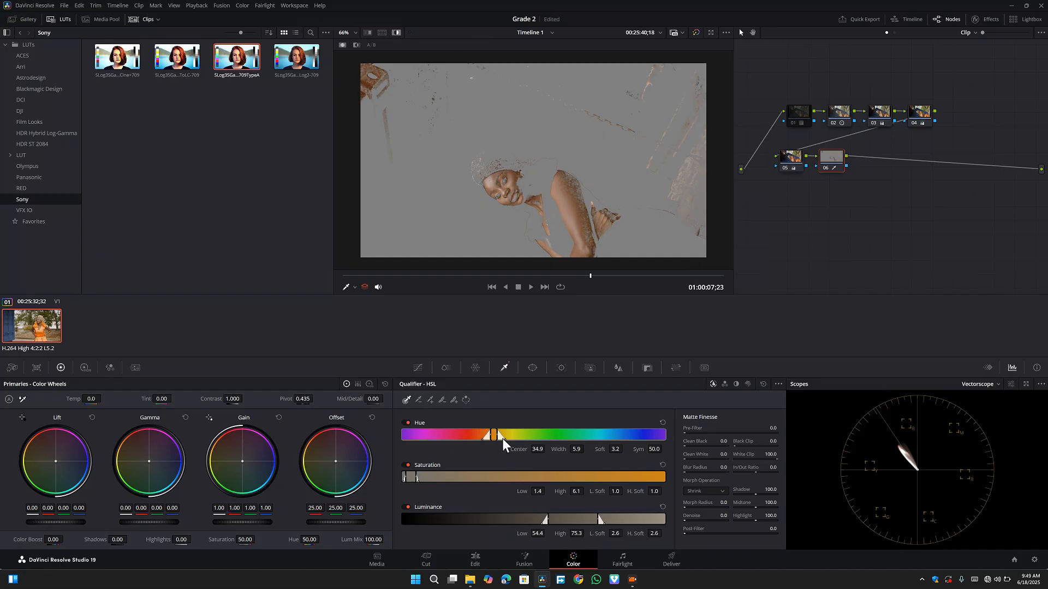
drag(496, 435, 495, 435)
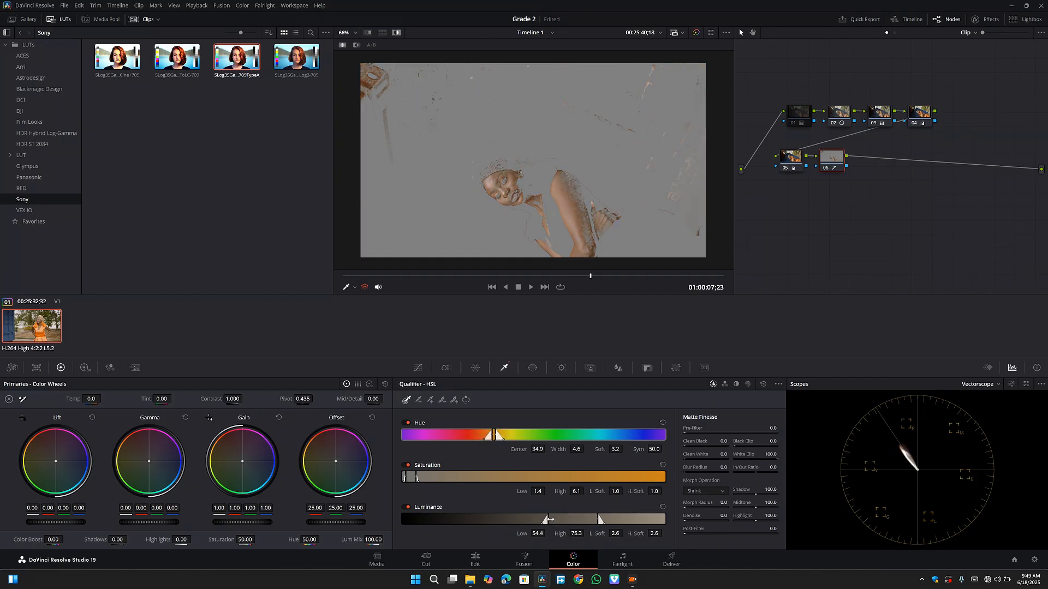
drag(550, 519, 571, 526)
drag(417, 478, 416, 480)
drag(492, 434, 502, 435)
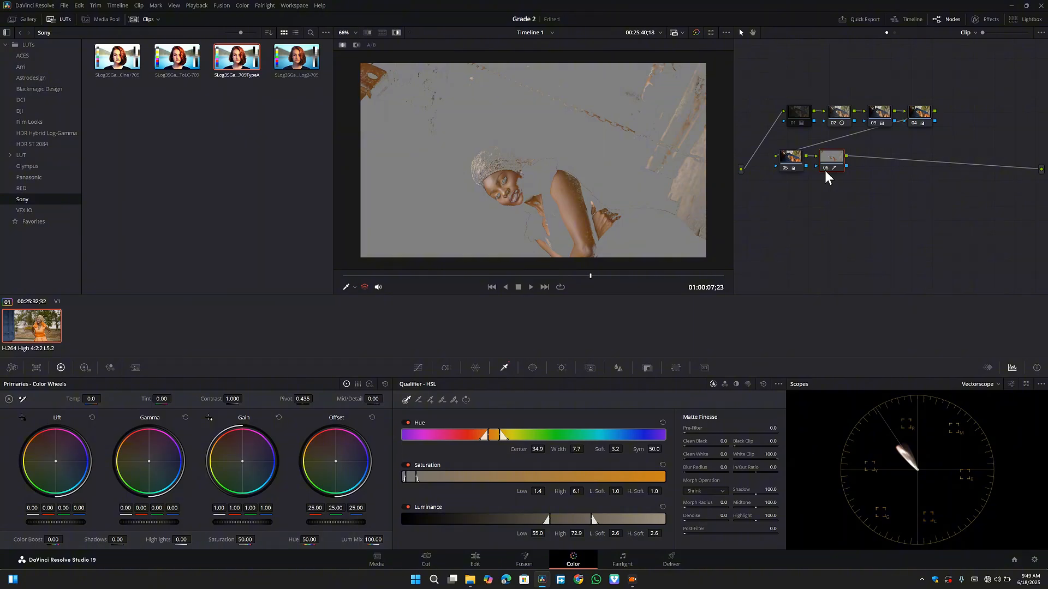
key(shift+h)
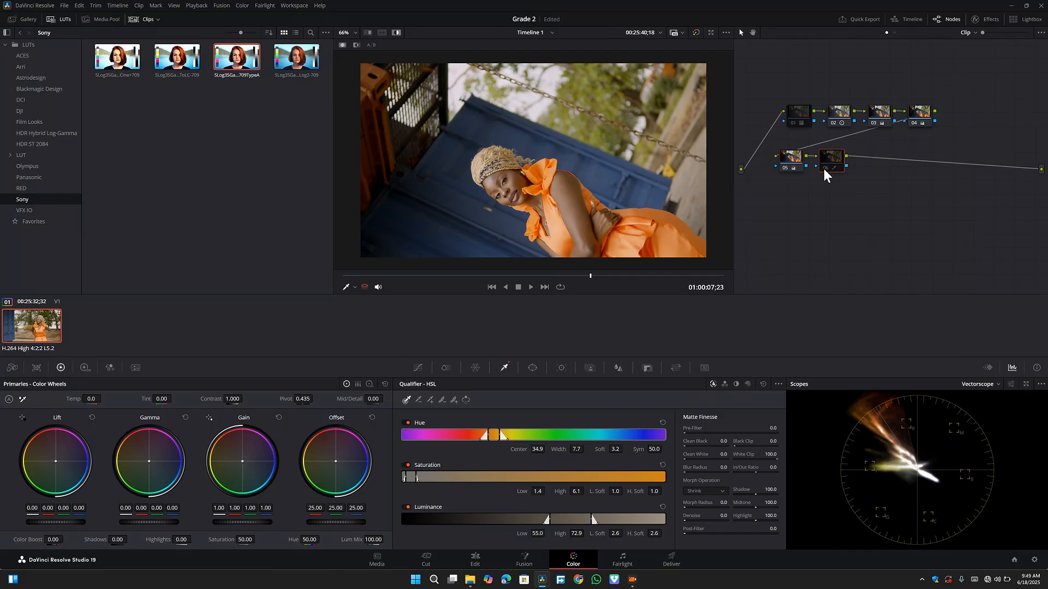
key(shift+h)
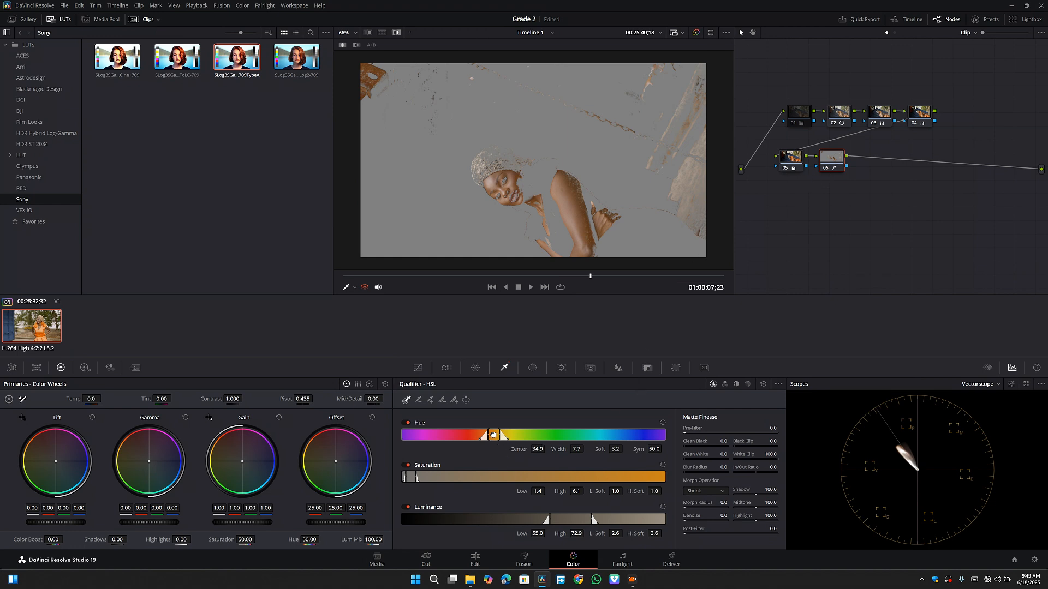
- Set the key's hue center to 33.8 and luminance to 55.1–73.0, with matte blur radius 148.7, morph radius 7.6 and denoise 8.0
drag(493, 435, 491, 435)
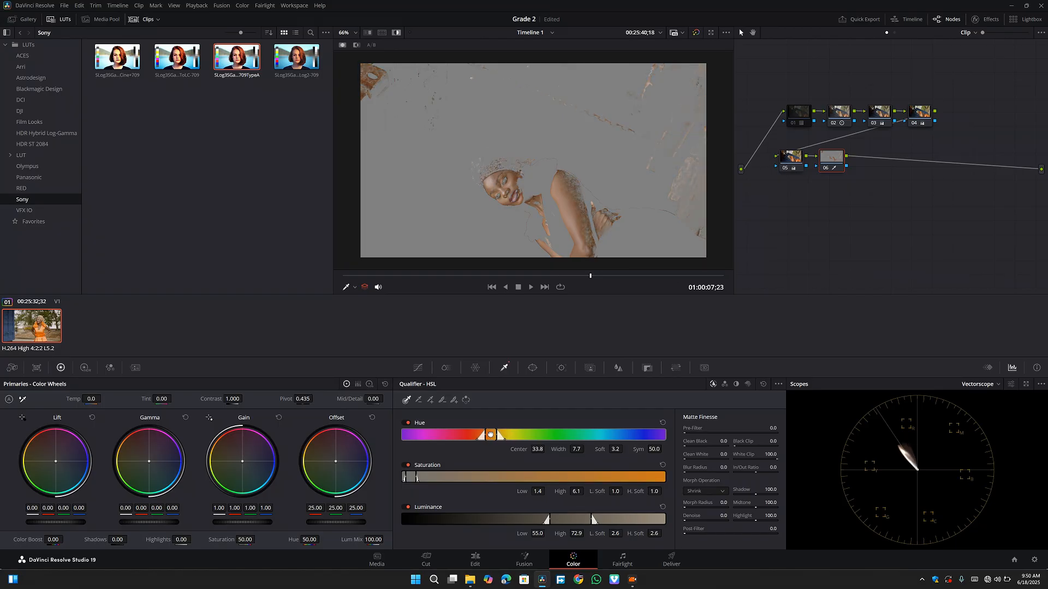
drag(566, 513, 567, 521)
drag(723, 468, 759, 467)
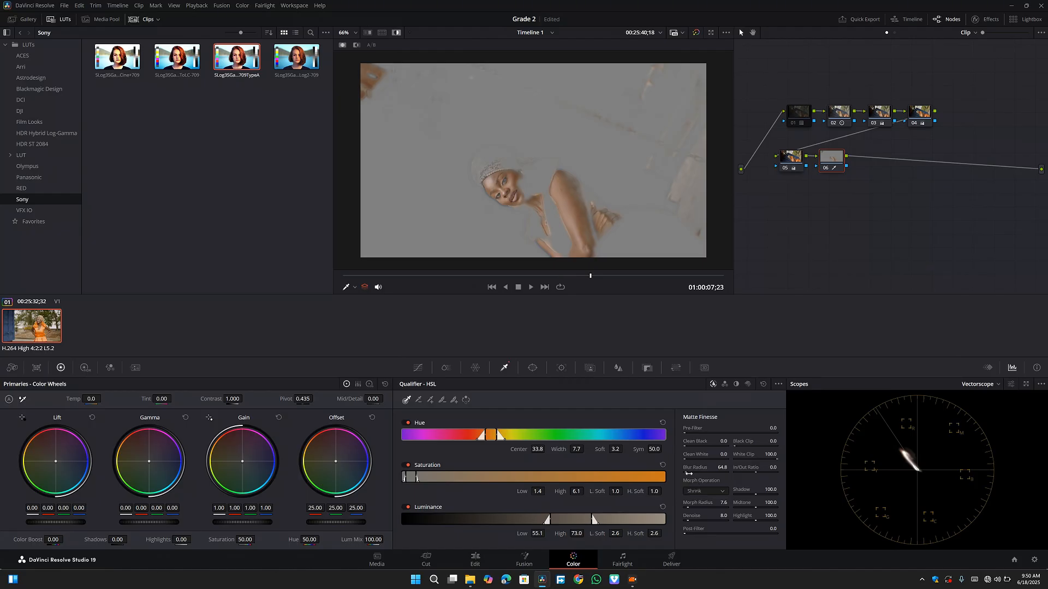
mouse_move(722, 468)
mouse_down()
mouse_move(744, 468)
mouse_move(712, 468)
mouse_up()
- Trim the clip's beginning up to 01:00:04;12 on the edit timeline, move the remainder to the timeline start, and return to color grading
click(475, 562)
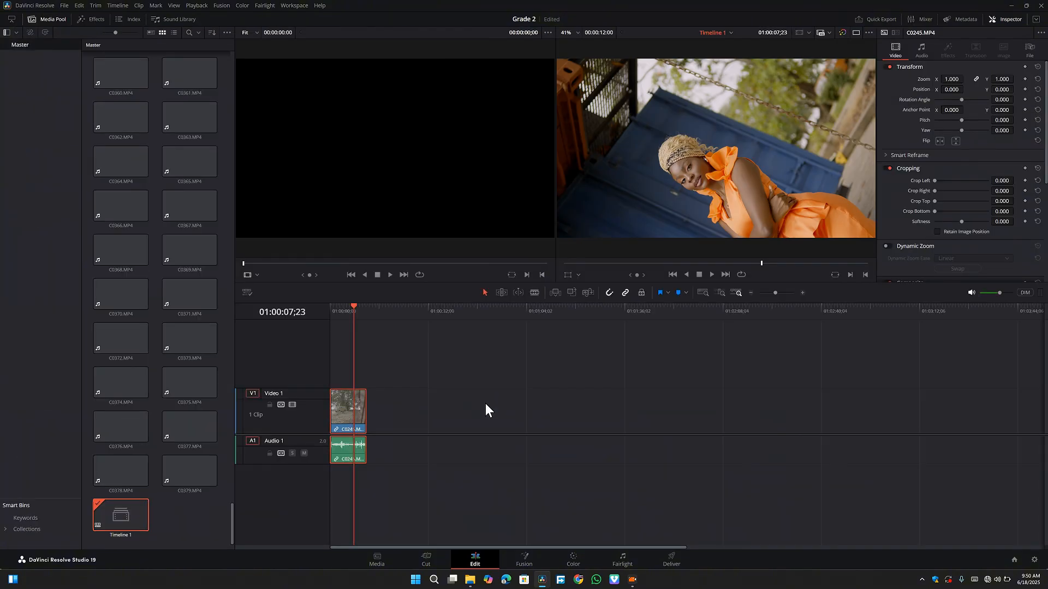
drag(343, 310, 344, 313)
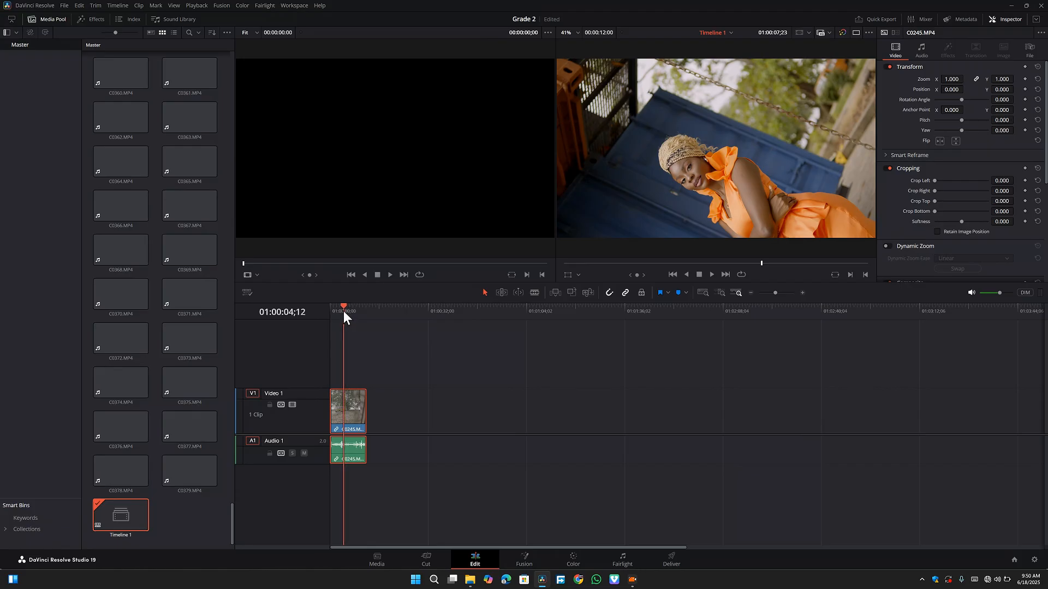
mouse_move(334, 405)
mouse_down()
mouse_move(357, 411)
mouse_move(319, 412)
mouse_up()
click(578, 561)
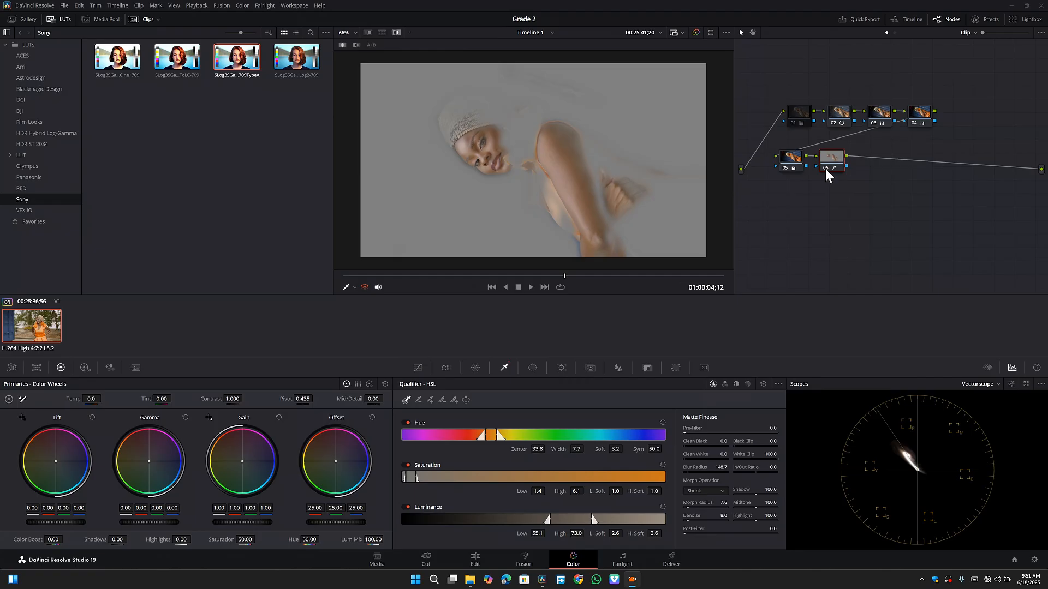
- Turn off the highlight preview and add serial node 07 after node 06, with layer node 08 beneath it fed by node 06's key
click(396, 32)
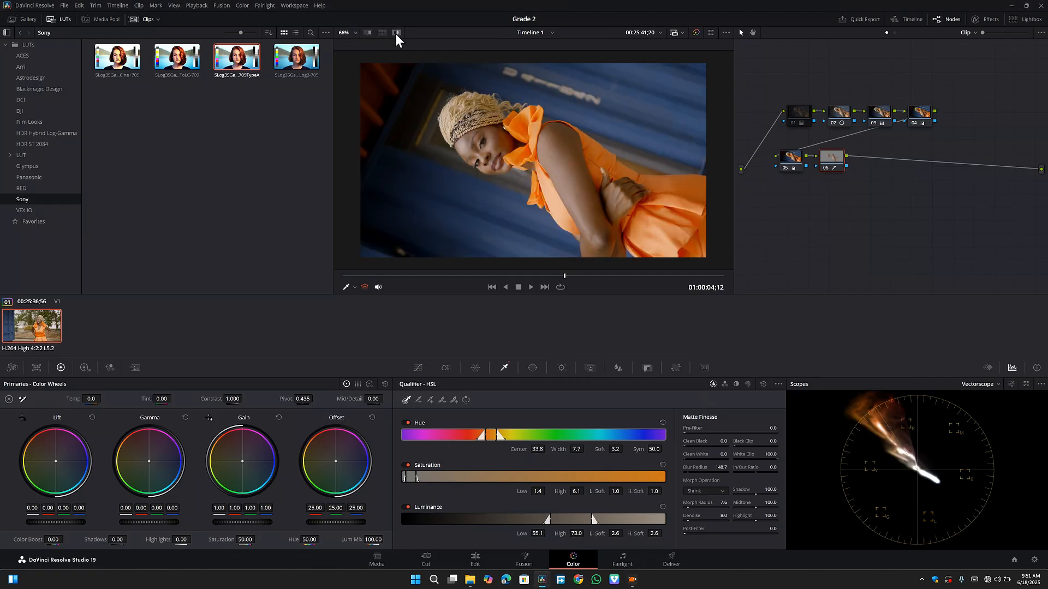
right_click(833, 167)
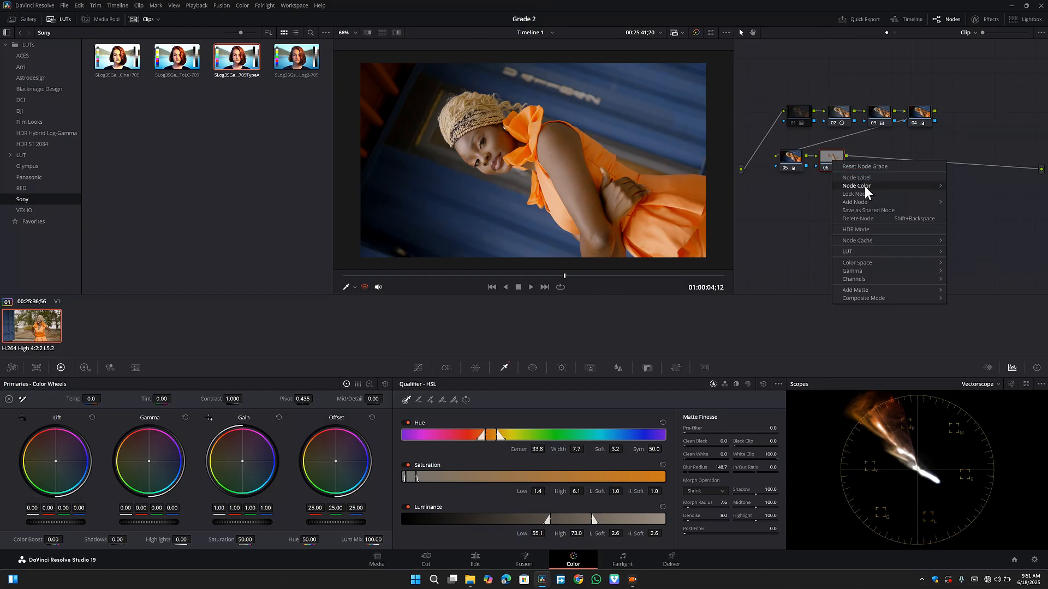
mouse_move(879, 205)
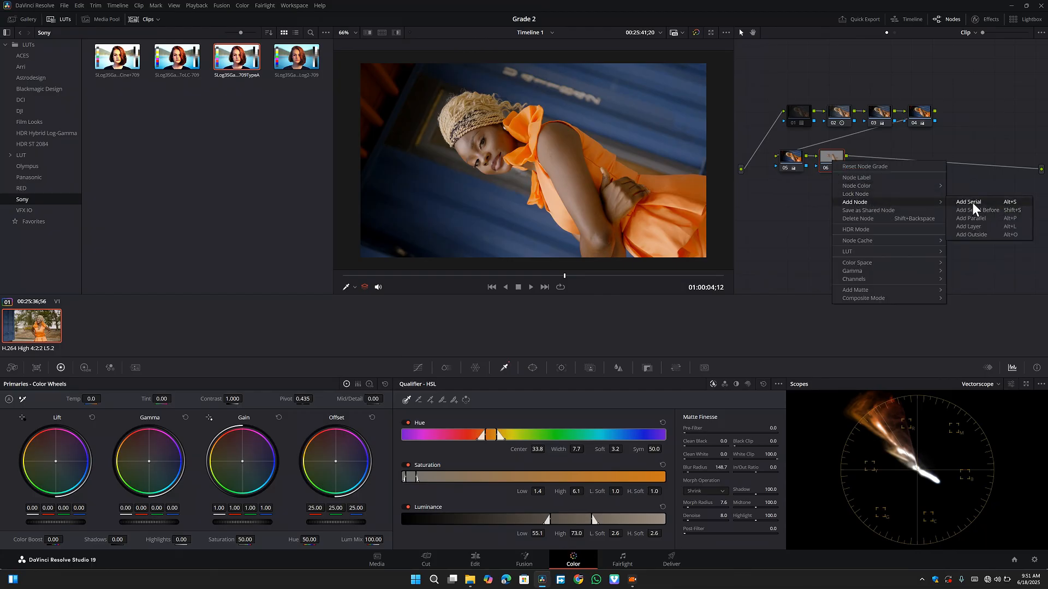
click(971, 201)
right_click(876, 155)
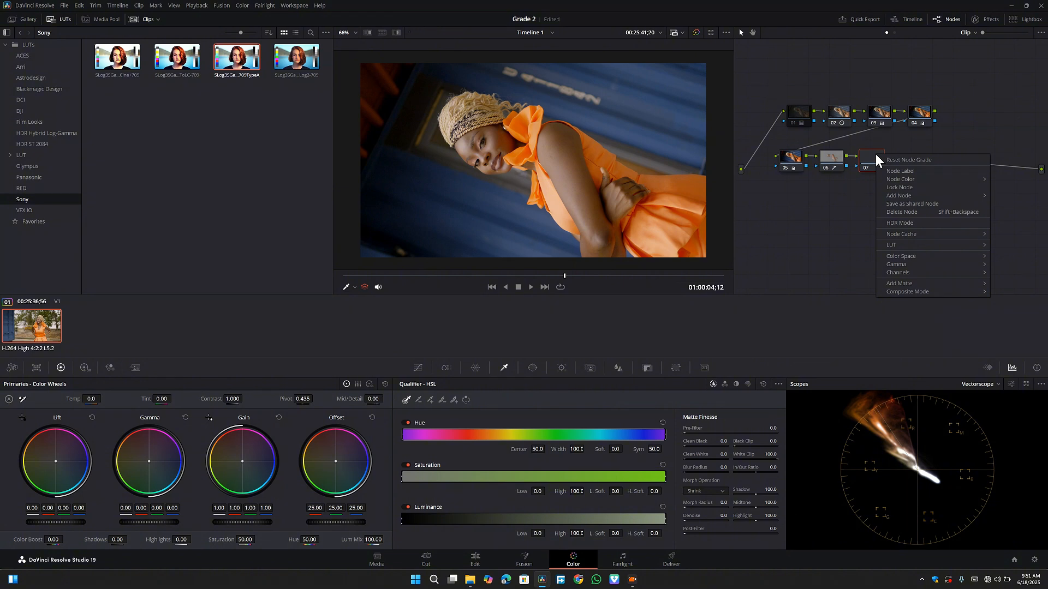
mouse_move(923, 197)
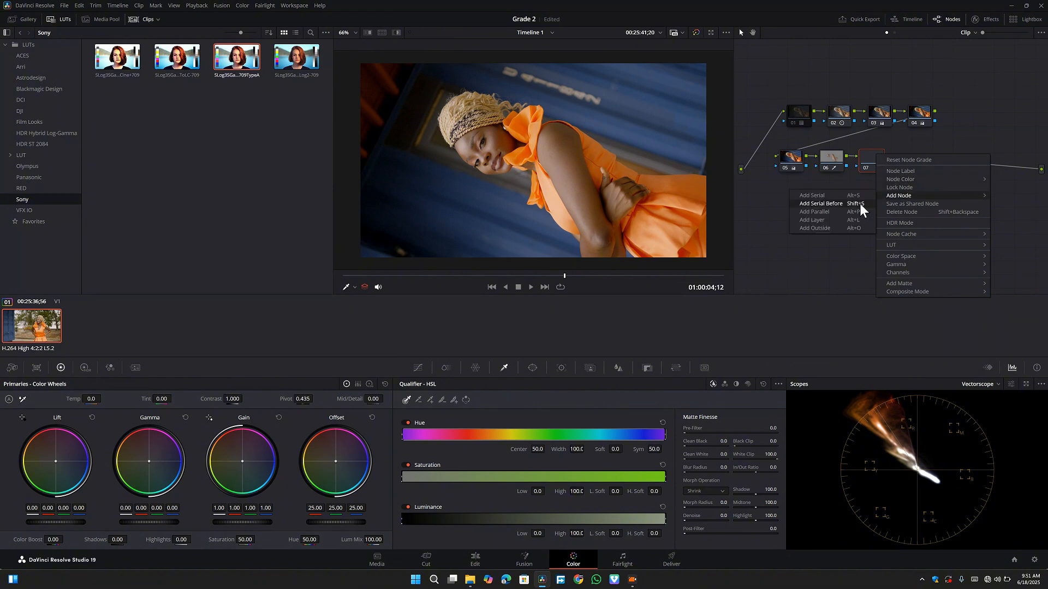
click(827, 221)
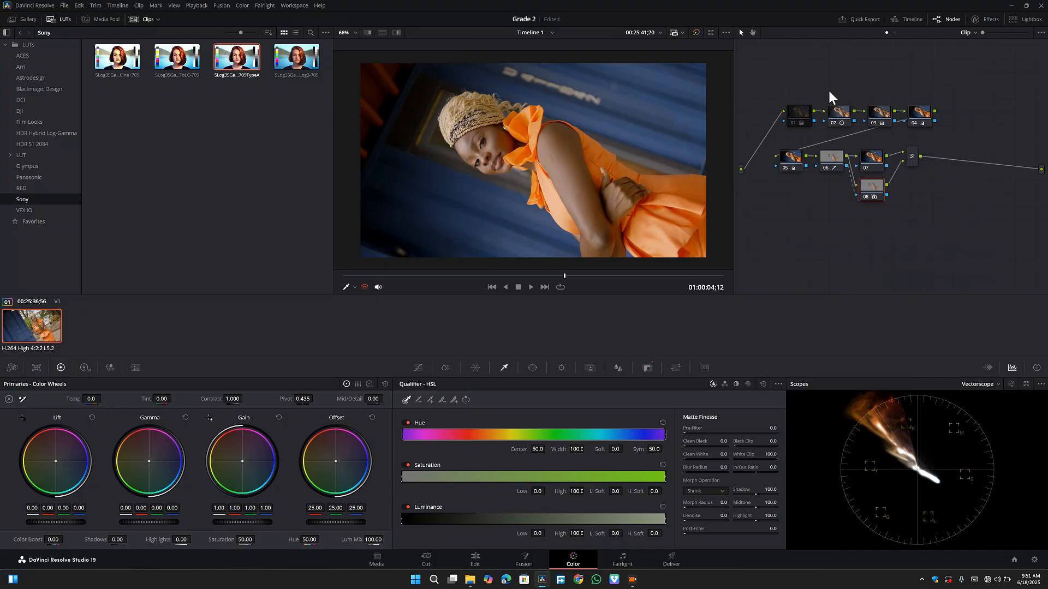
- Check the highlight previews of nodes 06 and 07 in the viewer
click(832, 160)
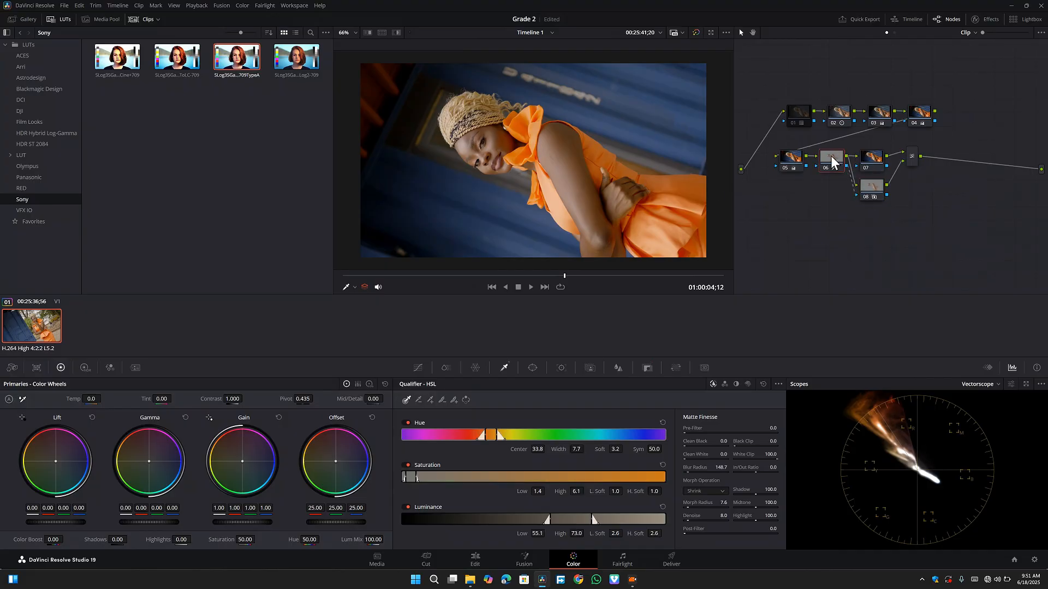
click(397, 32)
click(398, 32)
click(869, 159)
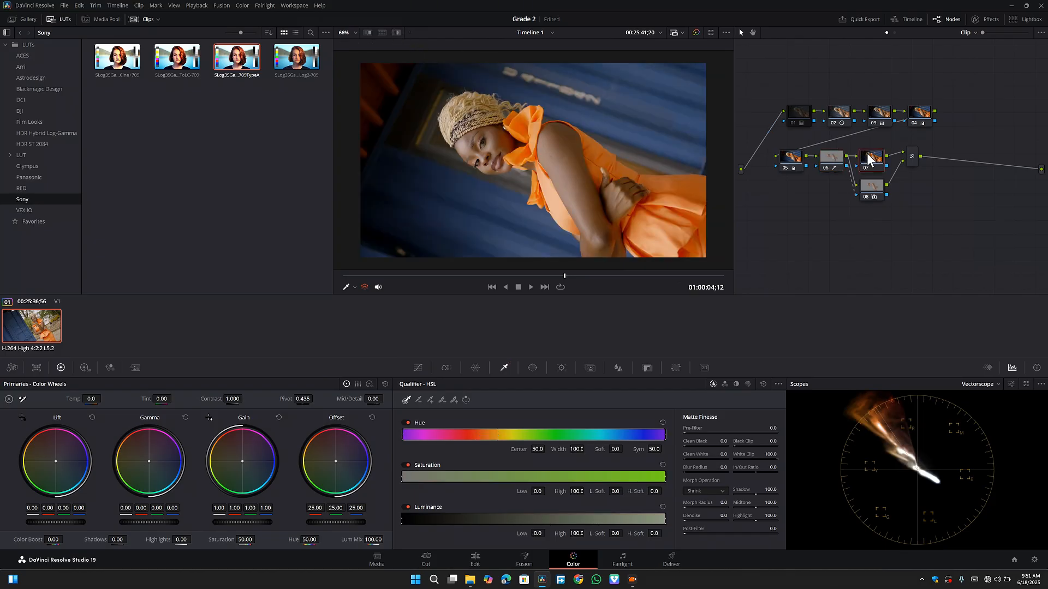
click(396, 34)
click(396, 34)
- Shift node 06's log midtones toward orange, to red 0.12, green -0.02 and blue -0.18
click(832, 159)
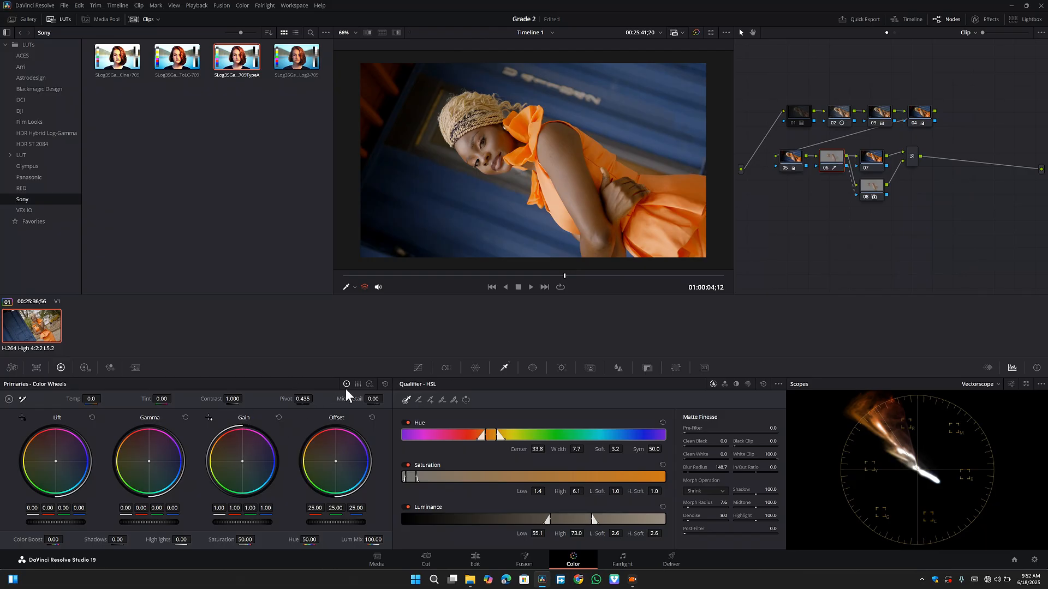
click(369, 384)
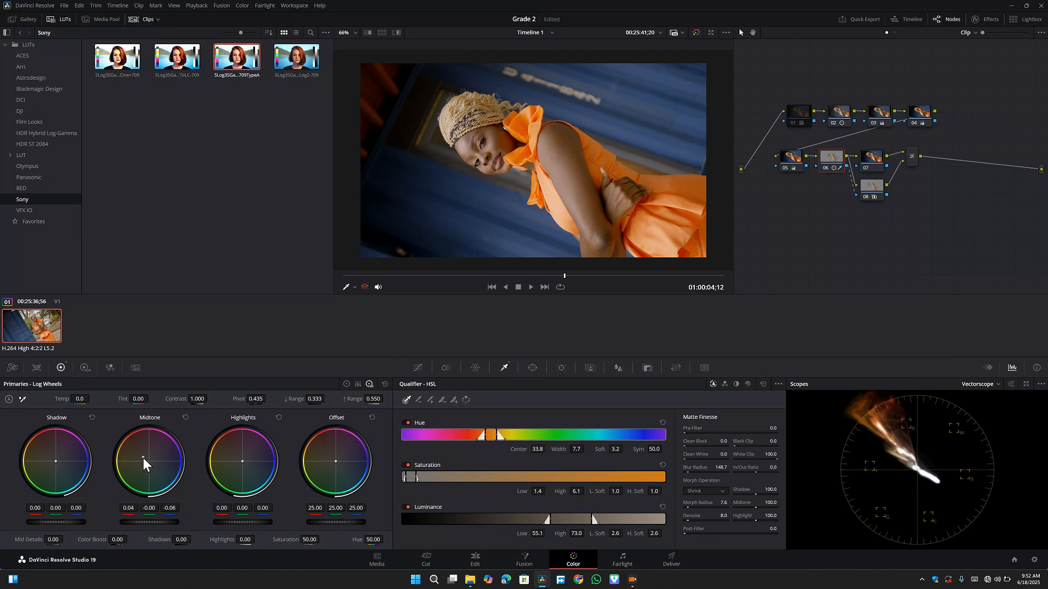
drag(143, 459, 131, 450)
drag(133, 452, 134, 452)
drag(128, 452, 131, 448)
click(878, 159)
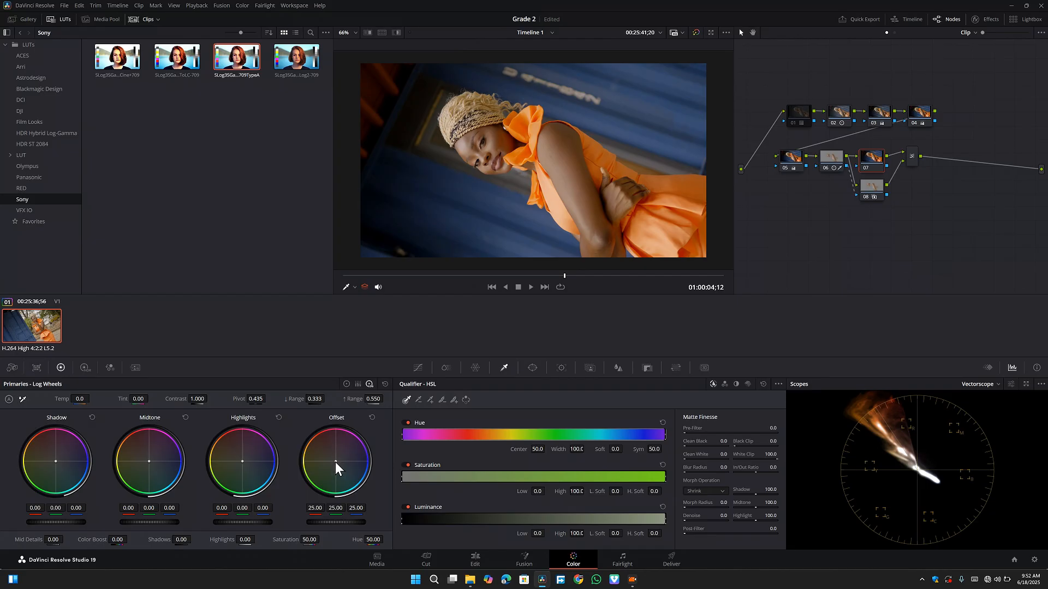
- Set node 06's contrast to 1.082, adjust its shadows and lower its midtone detail
click(829, 162)
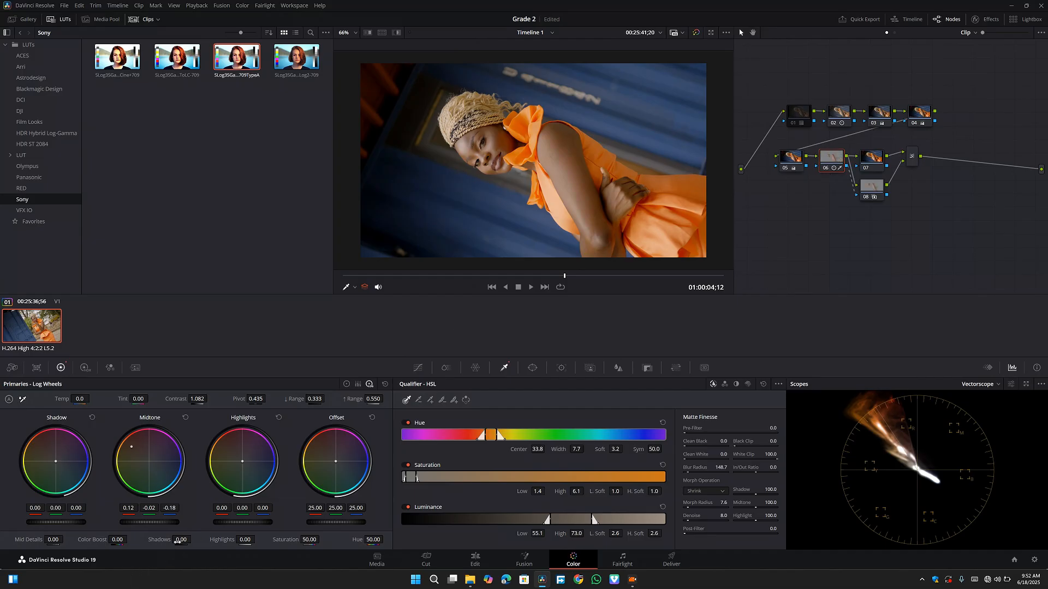
drag(194, 540, 195, 539)
drag(56, 540, 42, 540)
drag(40, 541, 39, 540)
mouse_move(824, 172)
- Try shifting node 07's offset color balance toward blue and toward teal, undoing each attempt
click(877, 159)
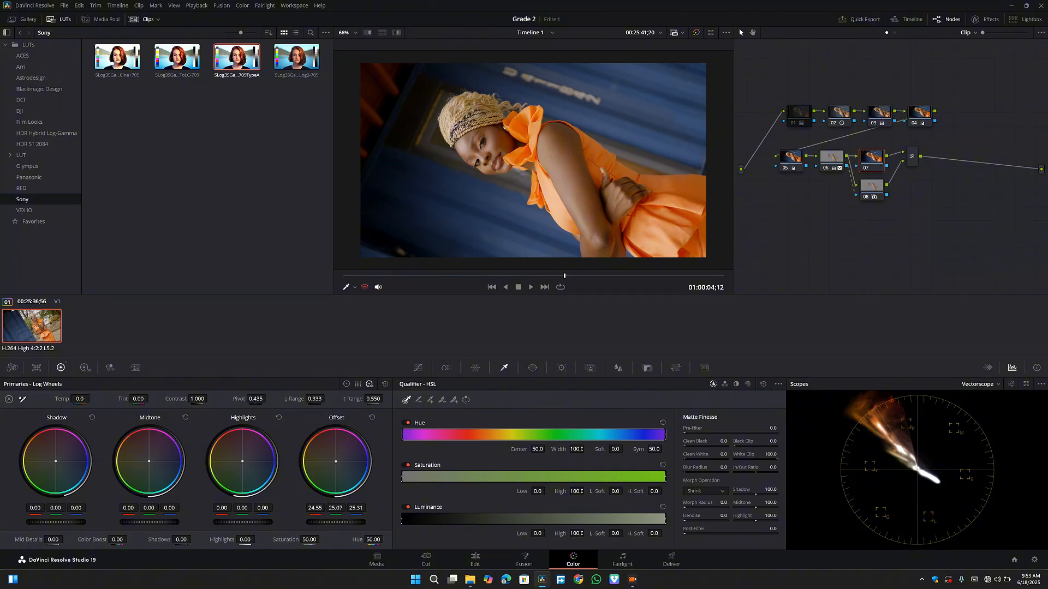
drag(335, 462, 339, 465)
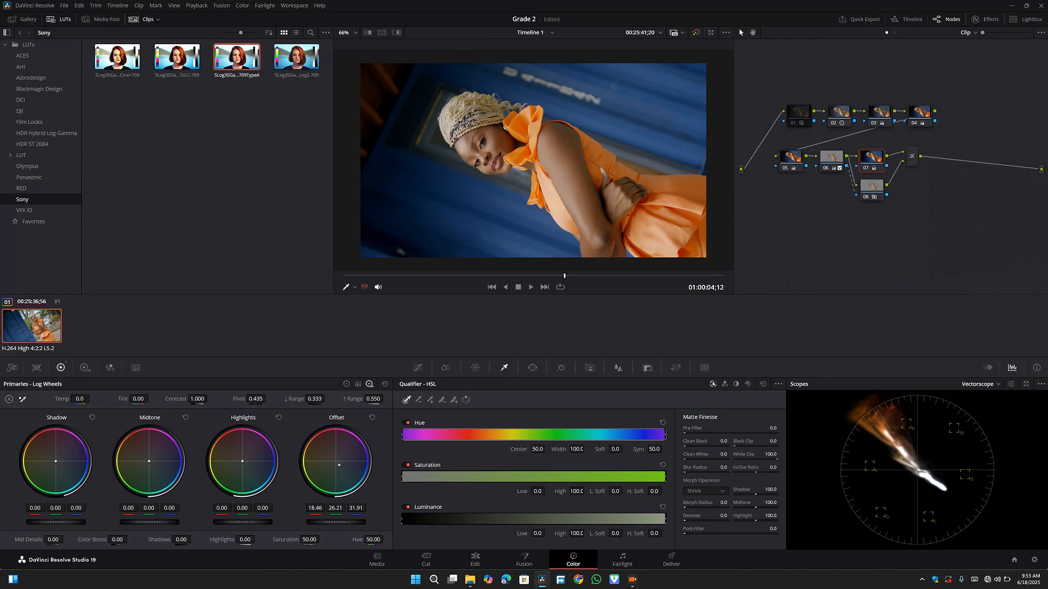
key(ctrl+z)
drag(335, 459, 334, 469)
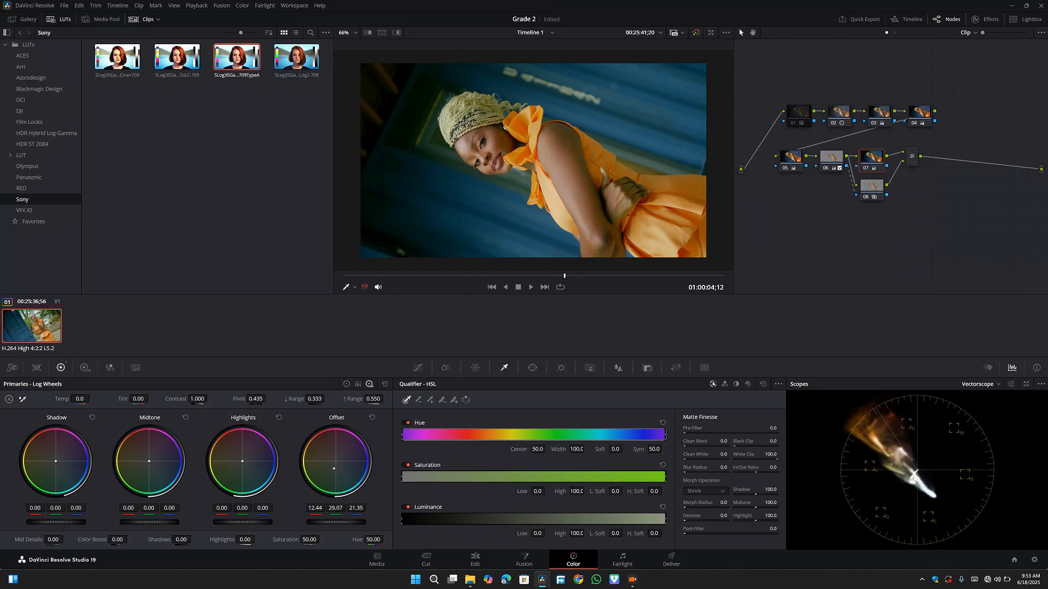
key(ctrl+z)
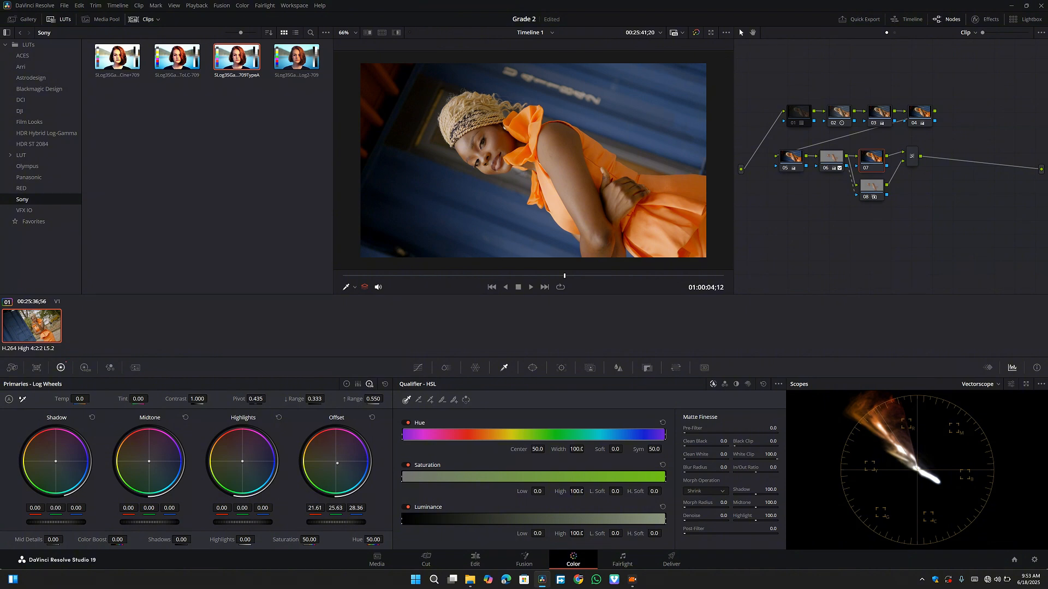
drag(335, 461, 338, 464)
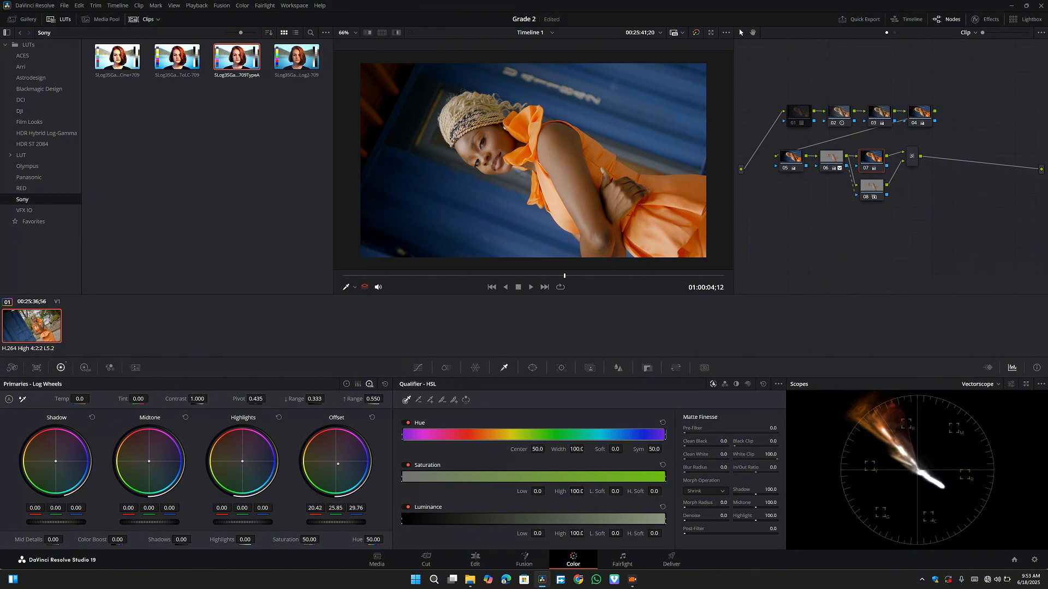
key(ctrl+z)
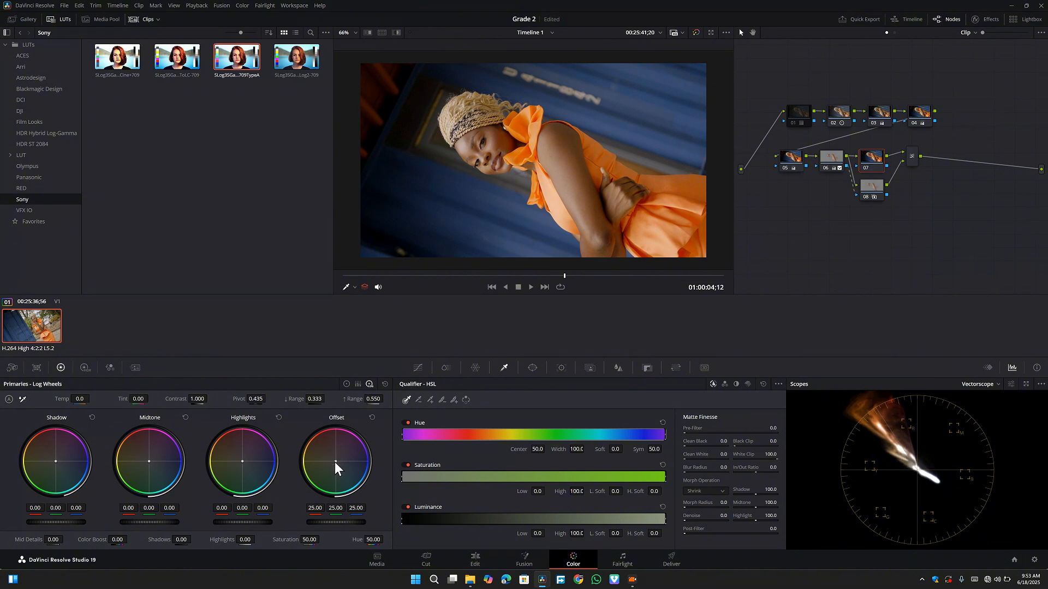
- Shift node 07's offset toward blue, to red 18.04, green 26.14 and blue 33.89
drag(335, 462, 338, 464)
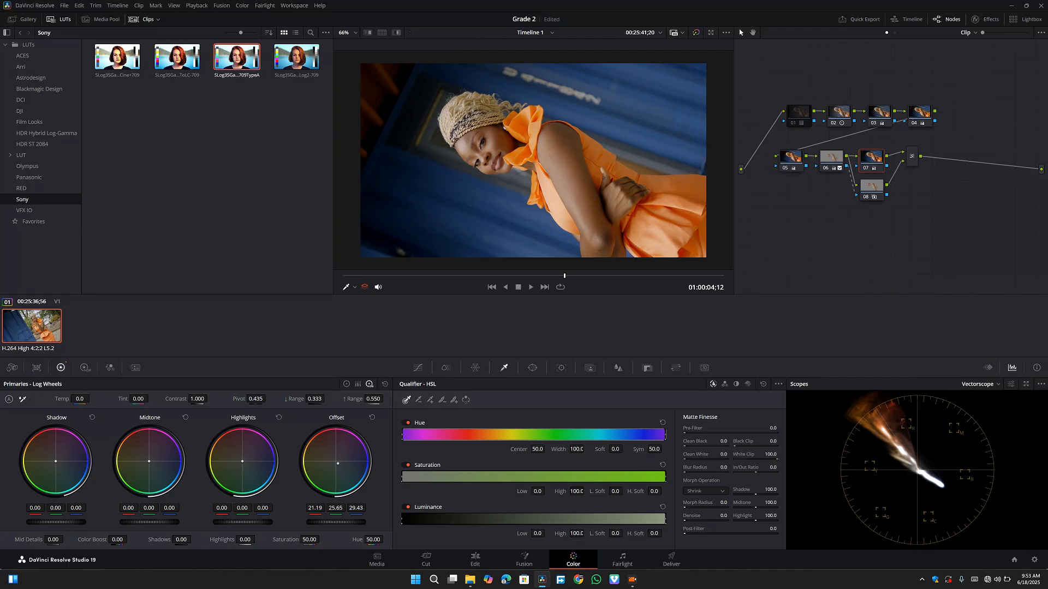
drag(338, 463, 340, 466)
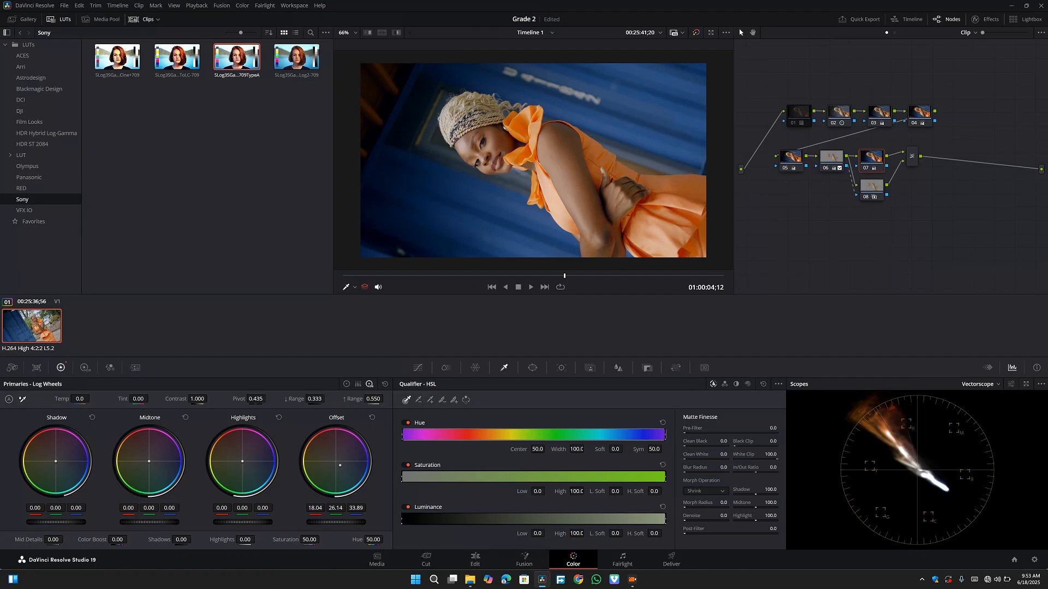
- Reset node 07's offset and shift it toward blue again, to red 18.11, green 26.42 and blue 30.92
double_click(340, 467)
drag(336, 462, 338, 465)
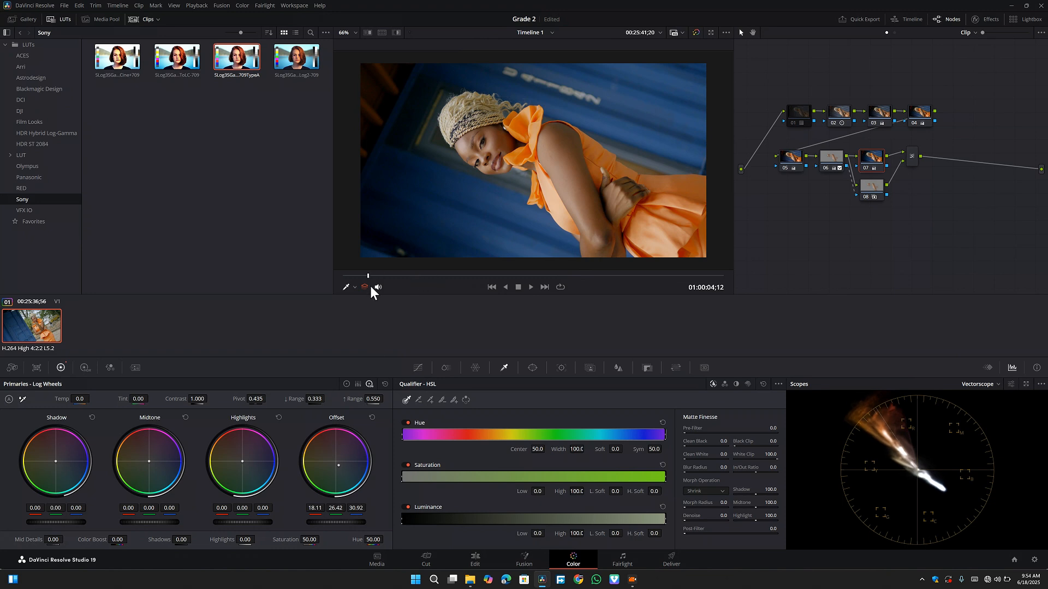
drag(371, 286, 451, 280)
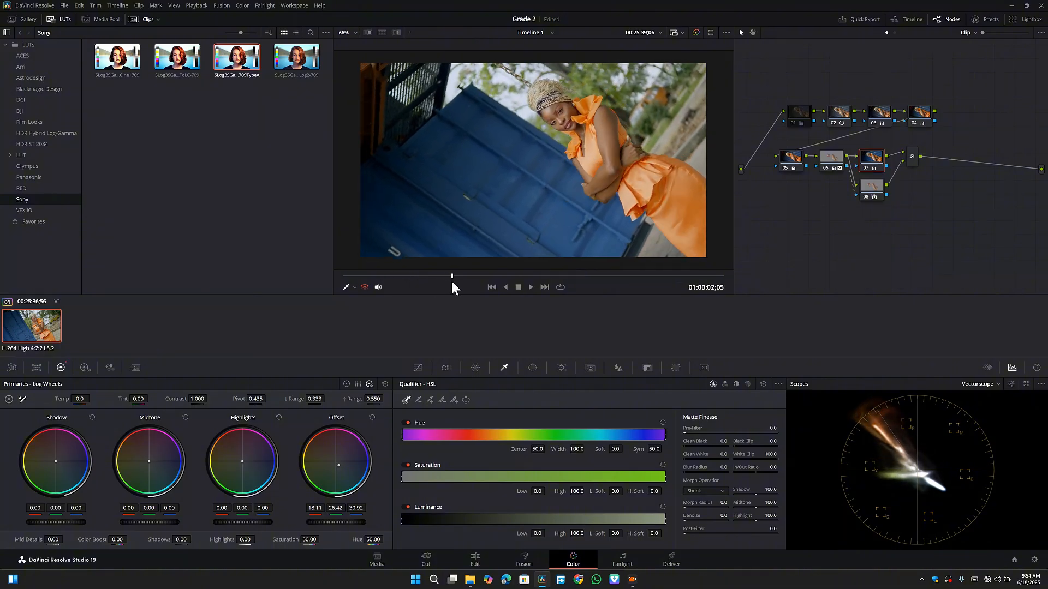
- Compare the full grade with the ungraded clip by bypassing and restoring all grades, and save the project
click(398, 37)
click(395, 32)
click(695, 31)
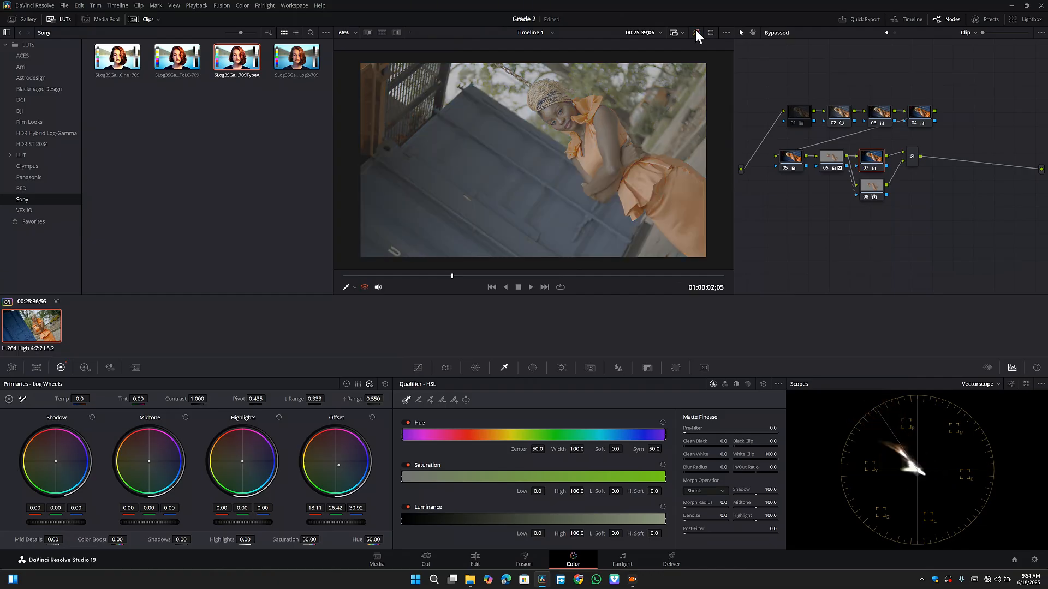
click(695, 30)
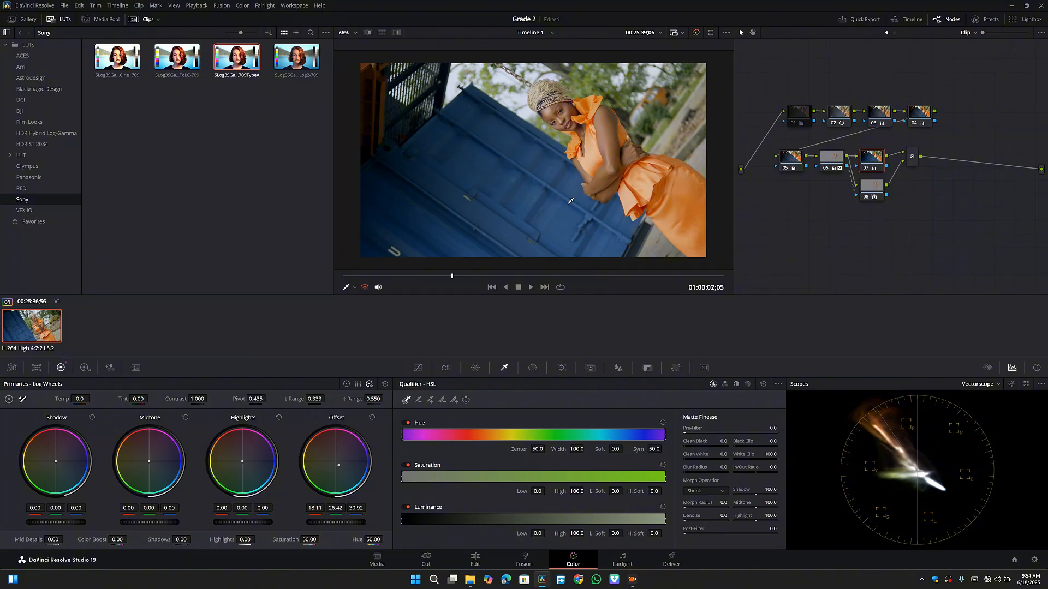
key(ctrl+s)
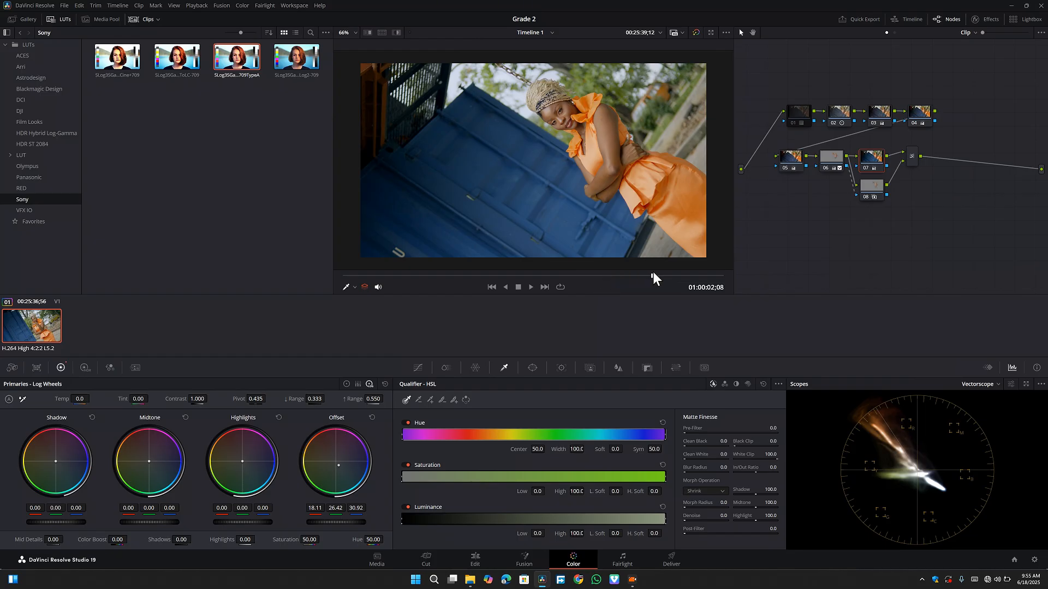
- Check the grade at several frames and inspect node 06's skin-tone isolation with the highlight view
drag(661, 276, 572, 277)
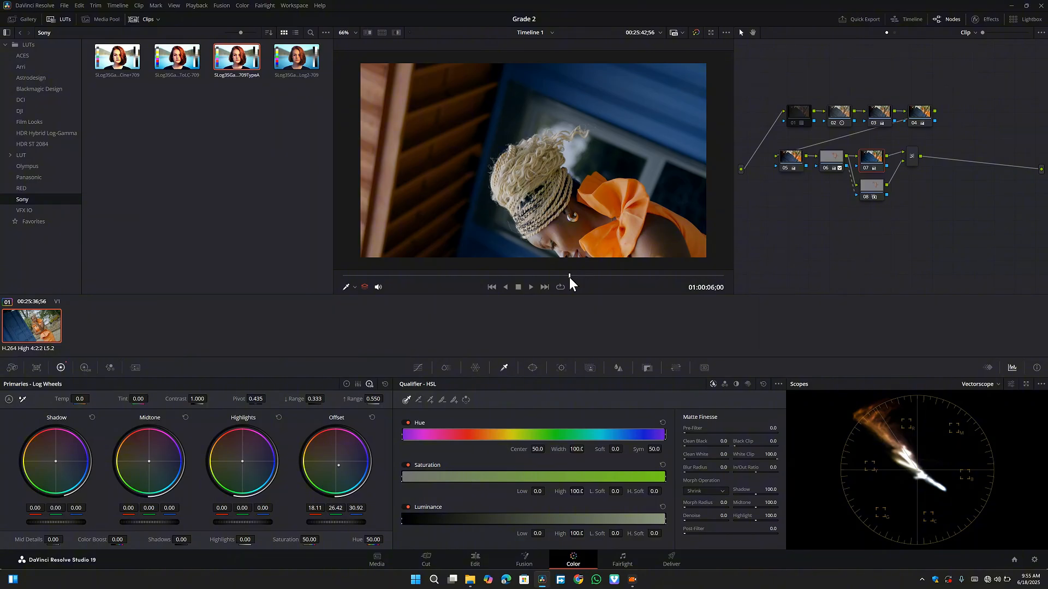
mouse_move(568, 277)
mouse_down()
mouse_move(549, 281)
mouse_move(589, 282)
mouse_up()
drag(594, 280, 606, 281)
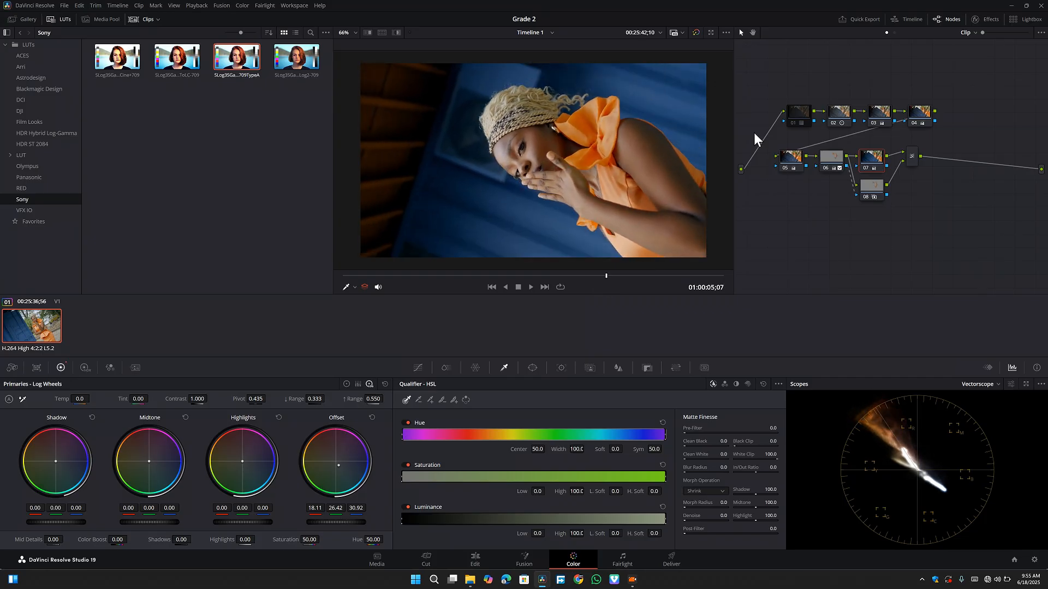
click(838, 160)
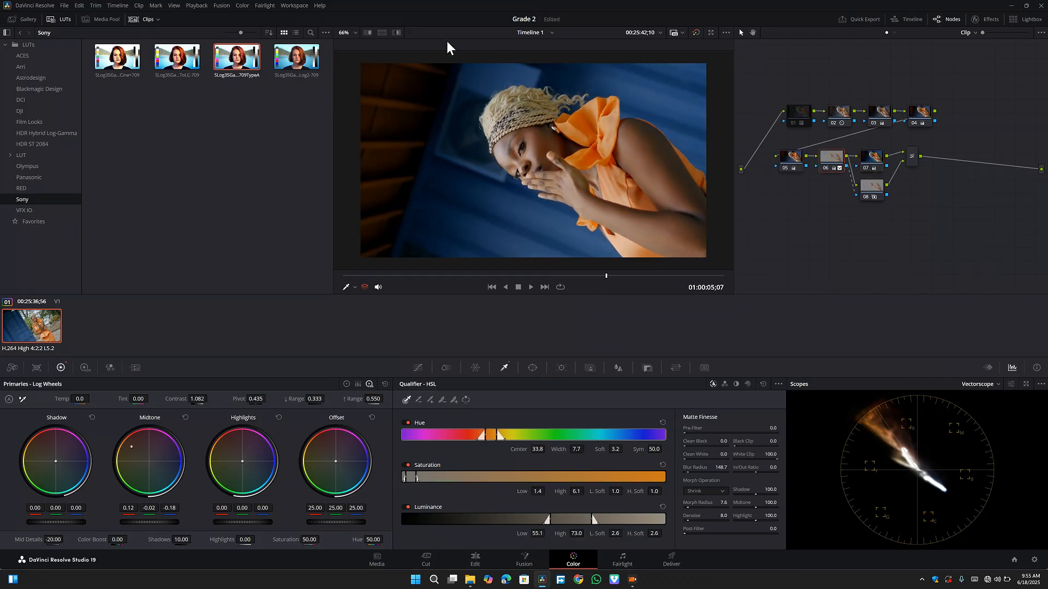
click(396, 33)
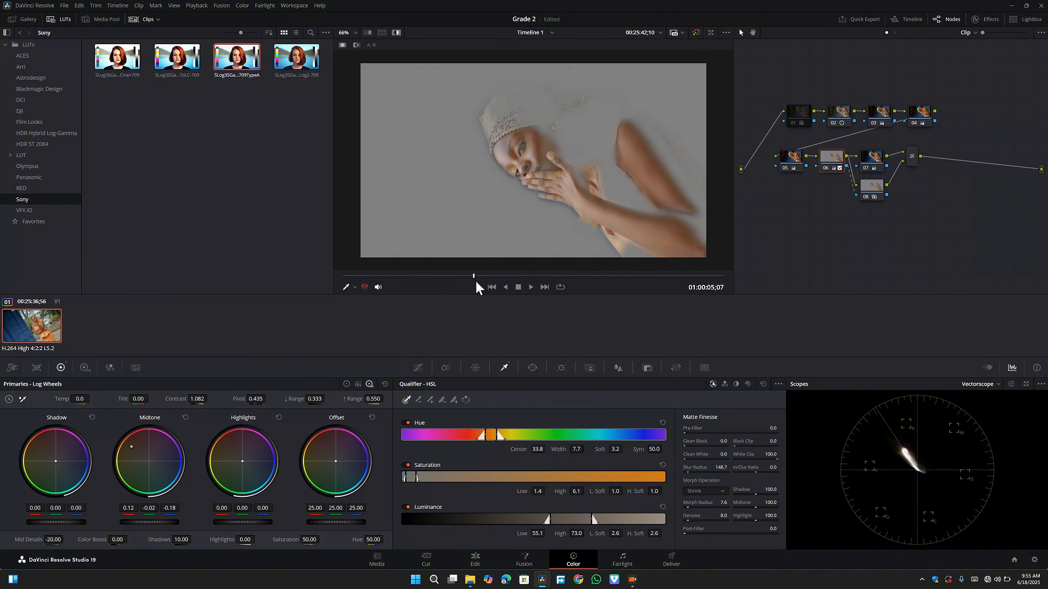
drag(476, 281, 528, 280)
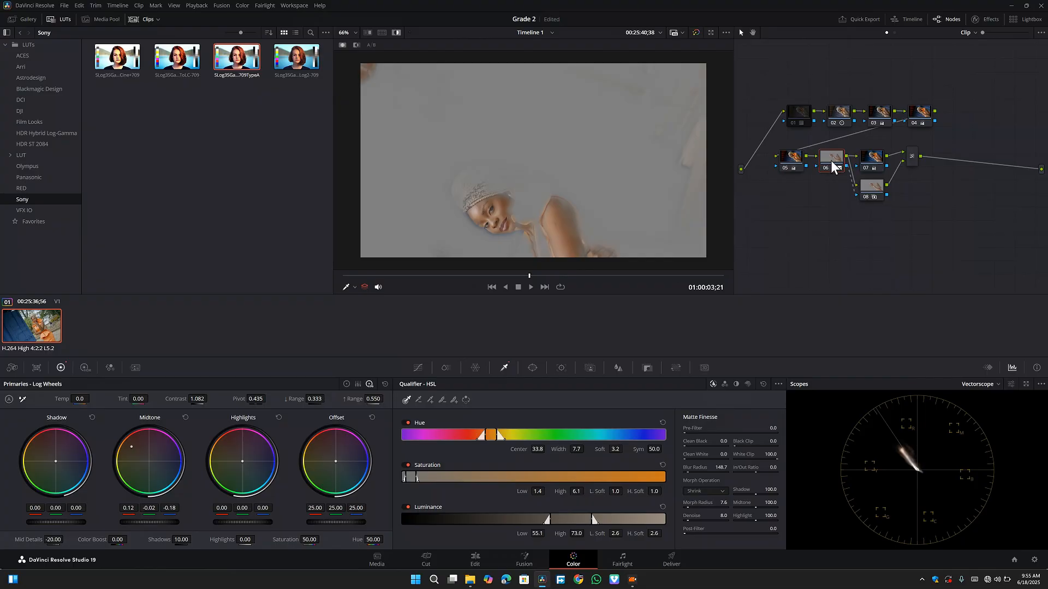
mouse_move(833, 160)
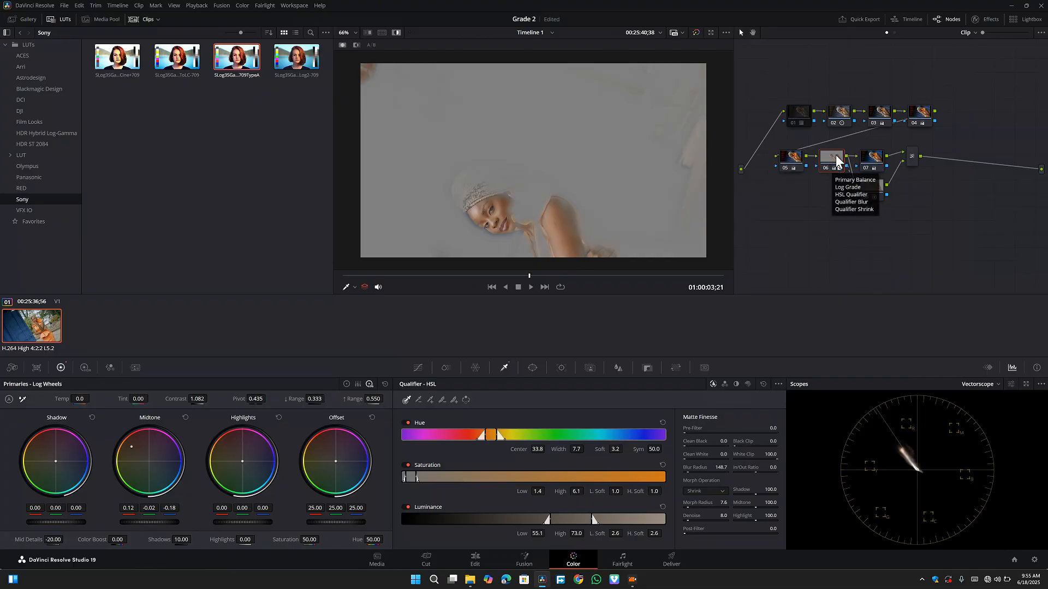
click(873, 158)
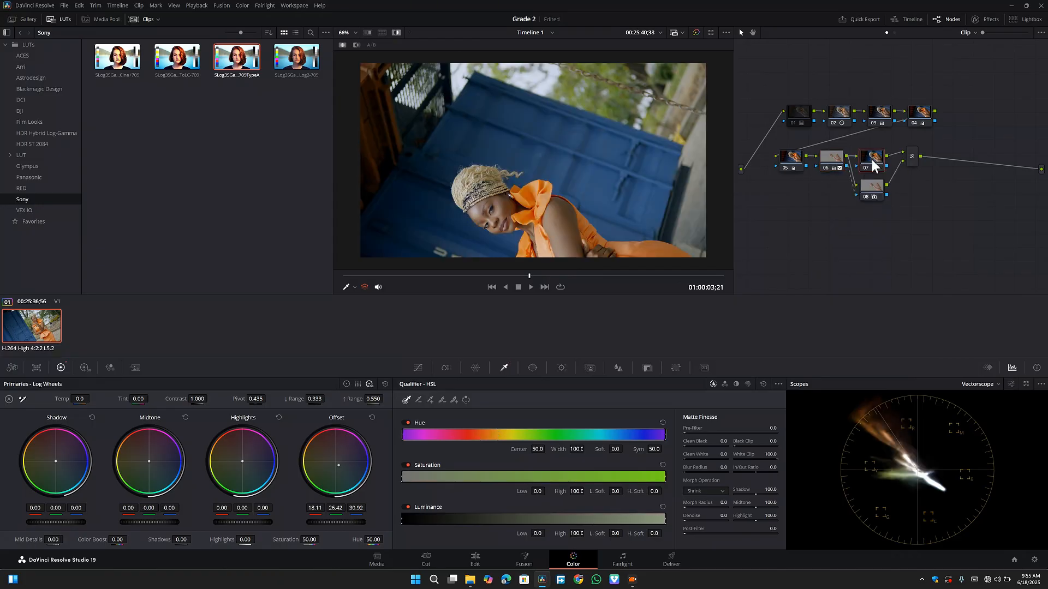
click(397, 34)
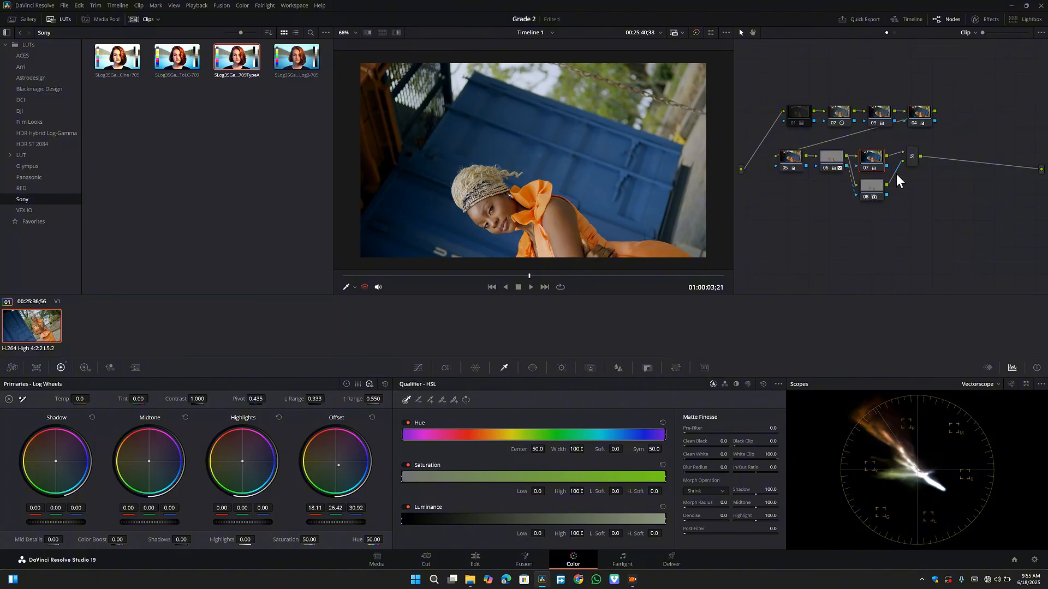
- Add a serial node after the layer mixer and place it below the existing node rows
click(910, 162)
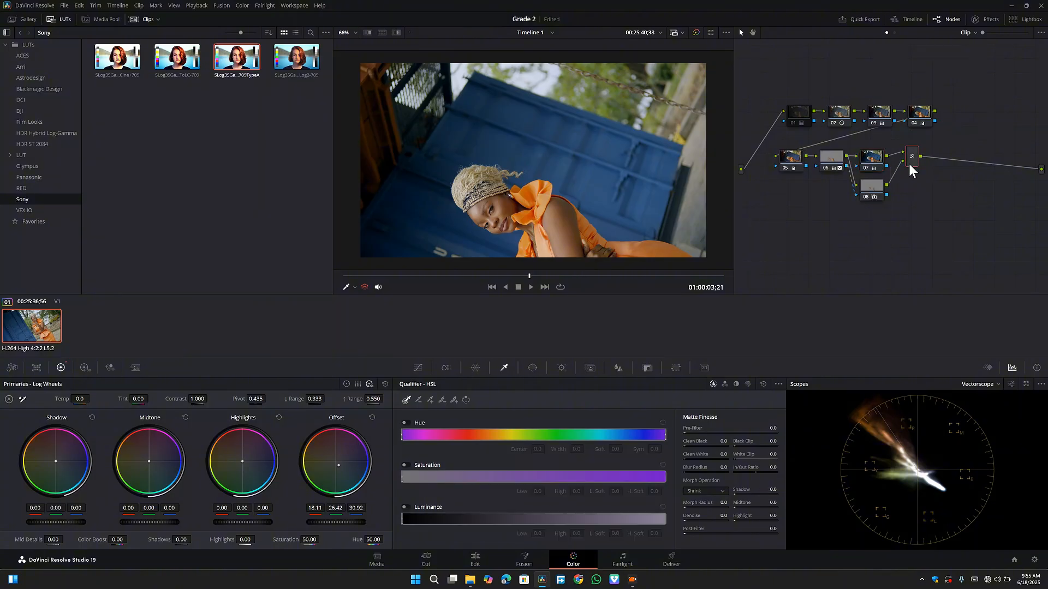
right_click(910, 164)
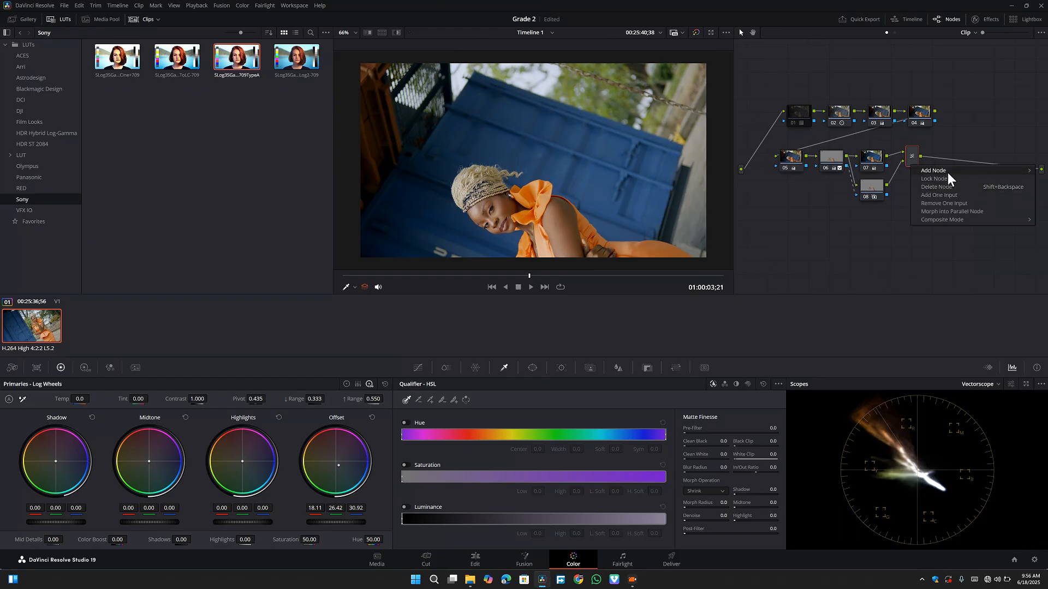
mouse_move(945, 171)
click(860, 171)
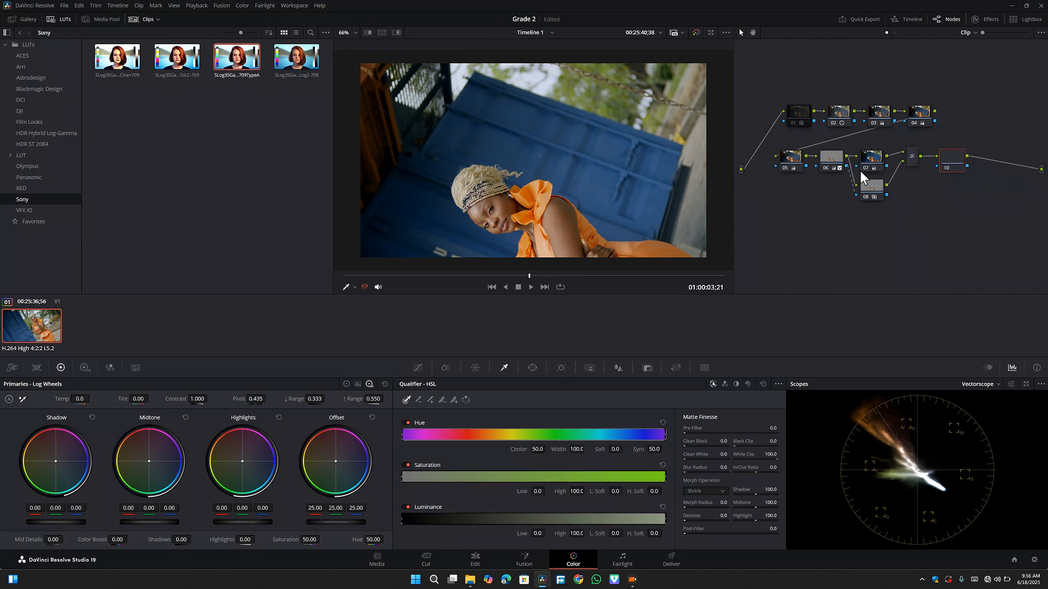
drag(958, 157, 815, 250)
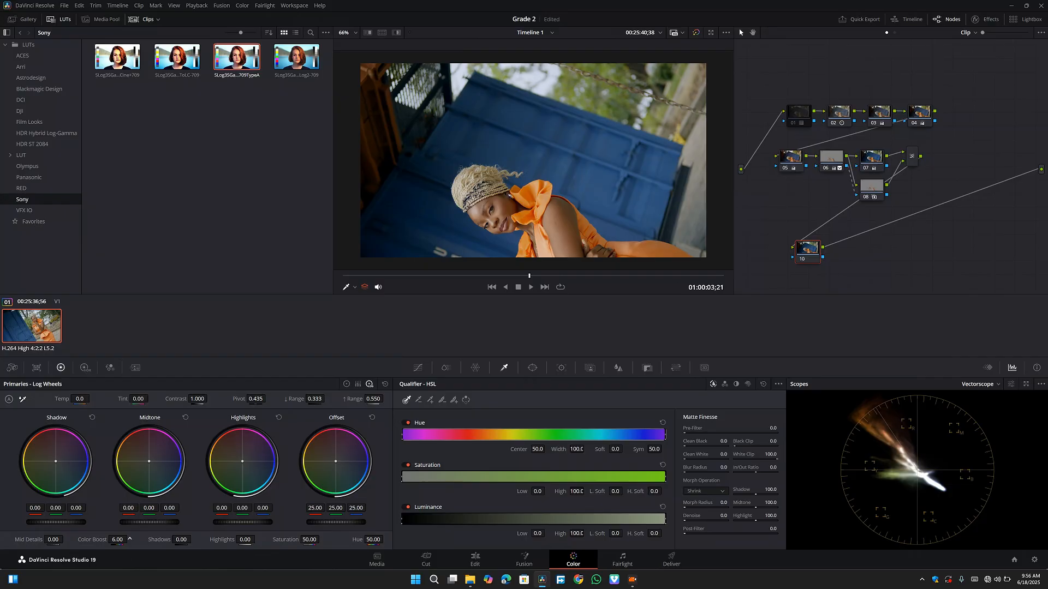
- Set node 10's color boost to 5.00 and compare the image with the node disabled and enabled
drag(129, 539, 128, 540)
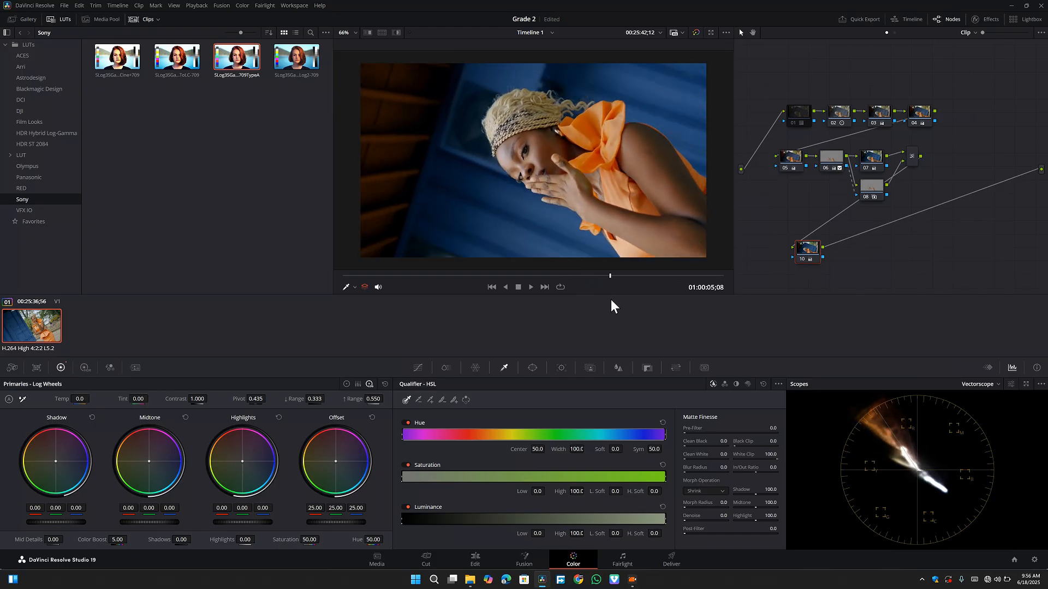
click(381, 276)
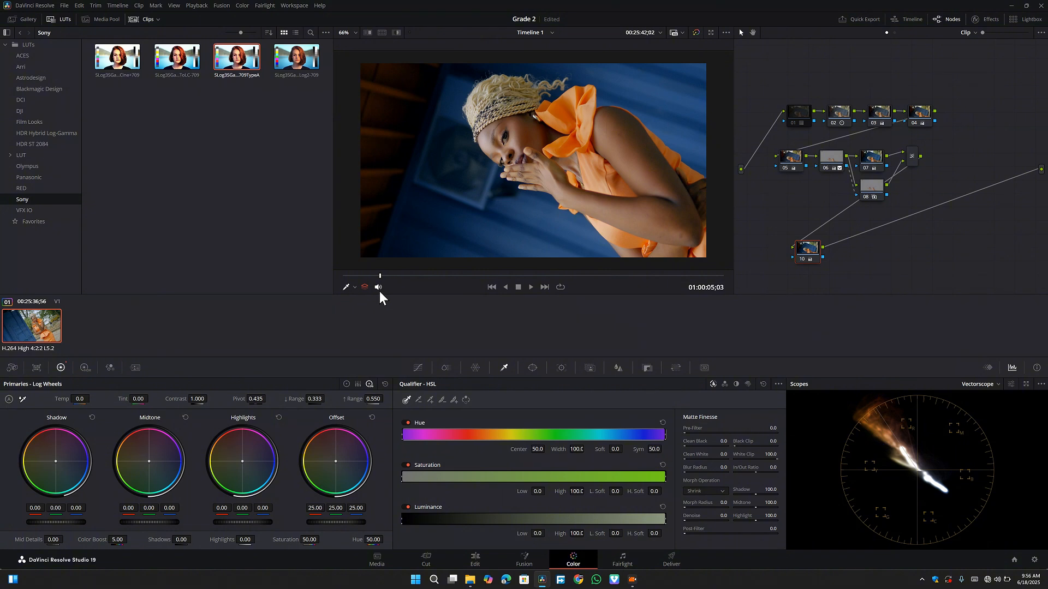
drag(380, 290, 324, 299)
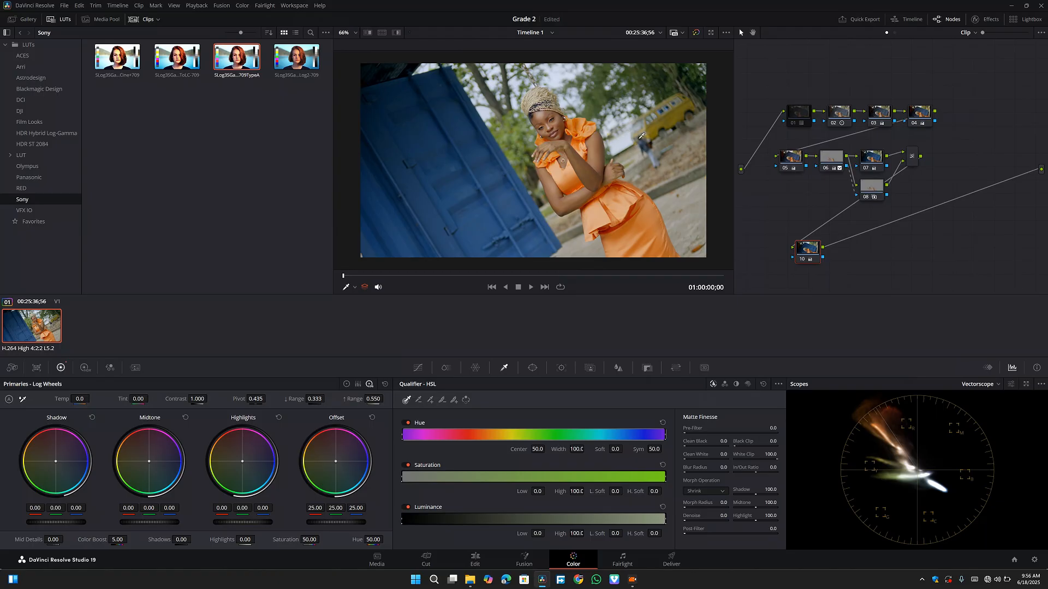
scroll(627, 134, up, 3)
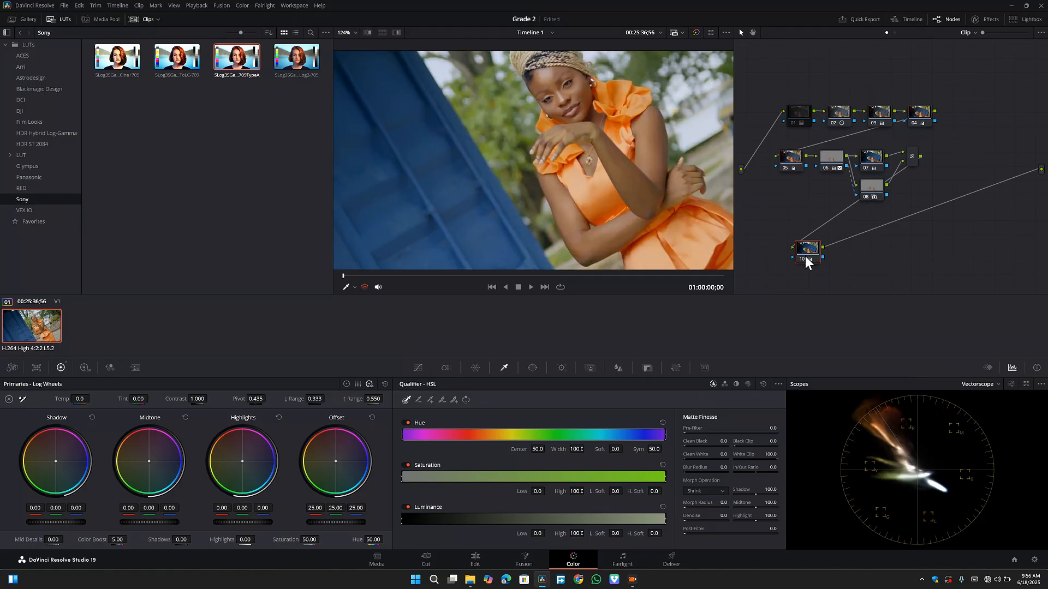
key(ctrl+d)
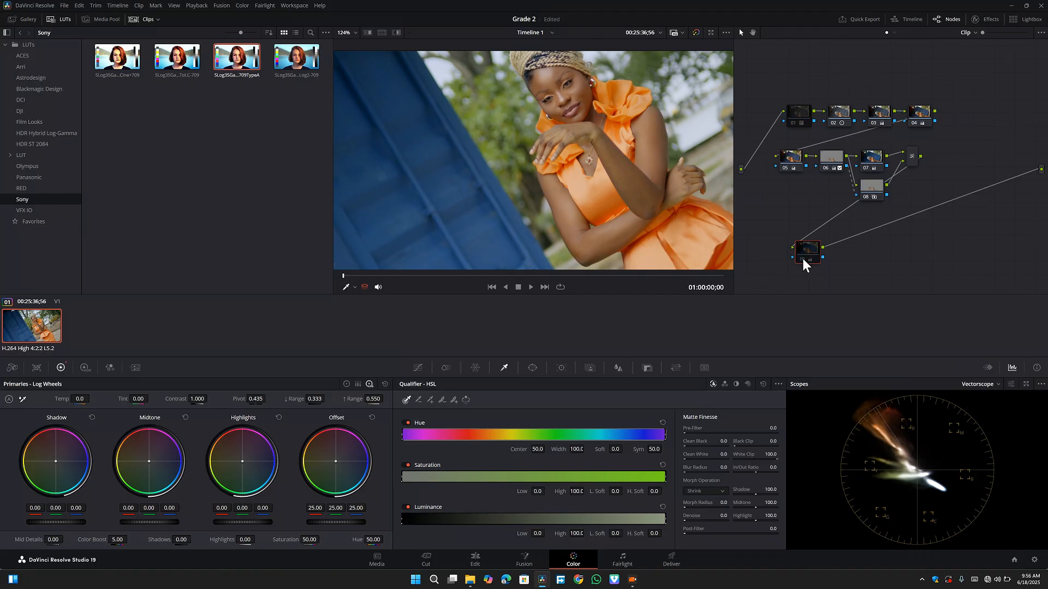
- Add another serial node after node 10
right_click(811, 253)
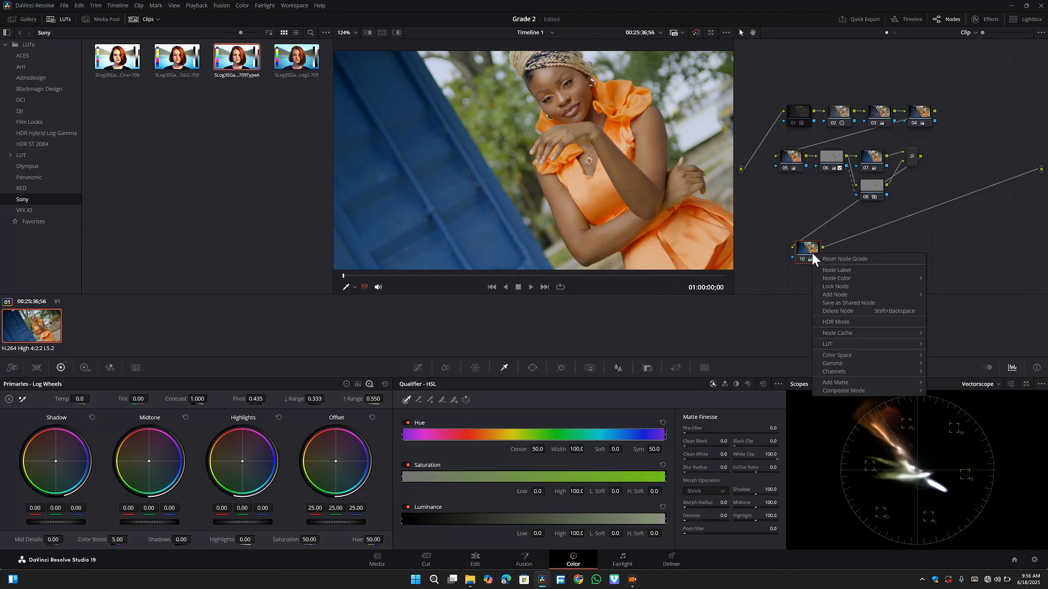
mouse_move(852, 295)
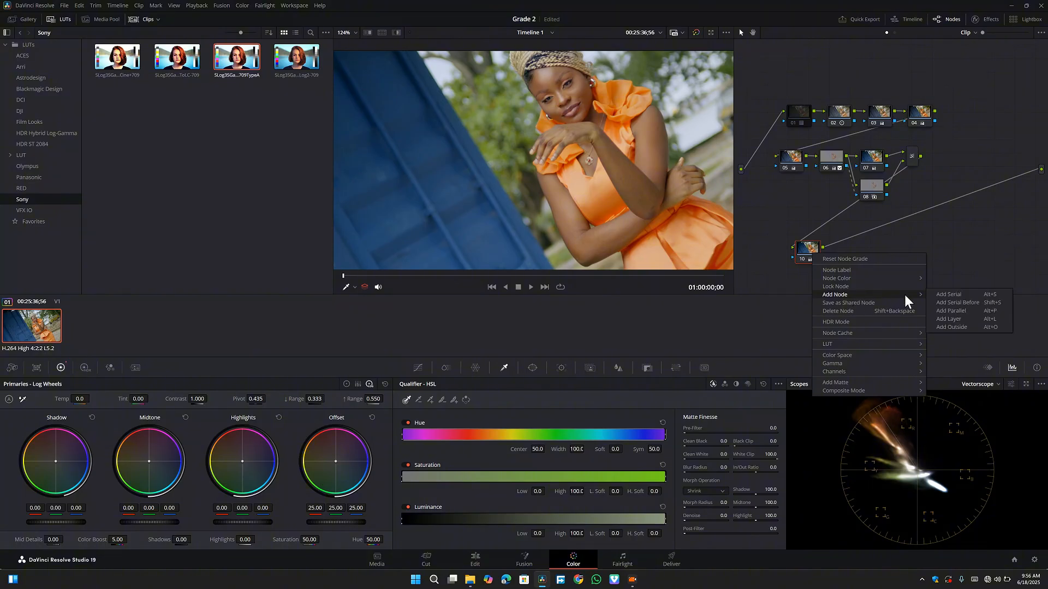
click(944, 293)
scroll(658, 178, down, 5)
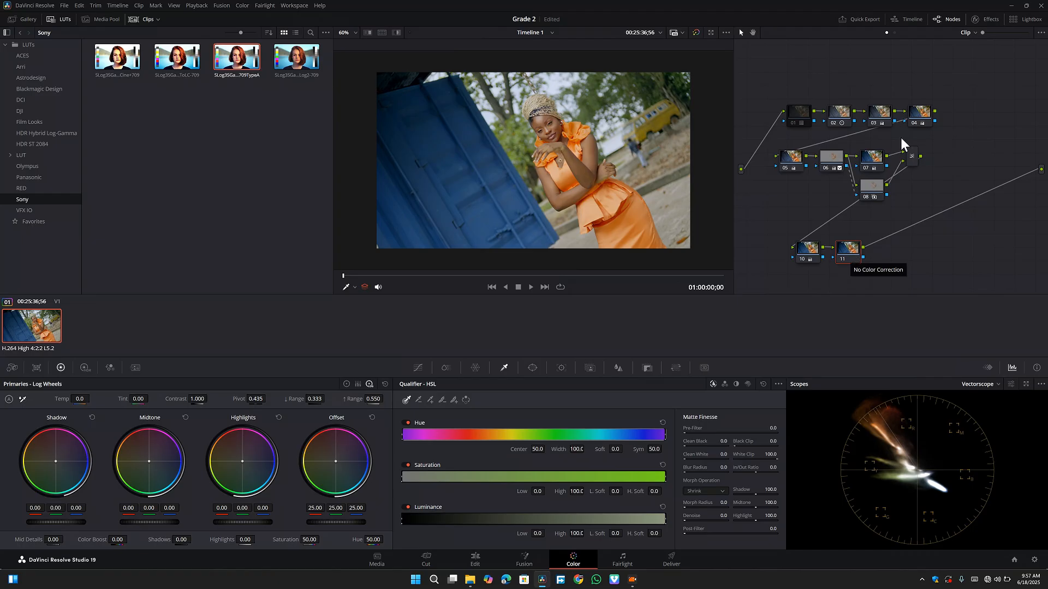
- Apply the Resolve FX Sharpen effect from the effects library to node 11
click(990, 19)
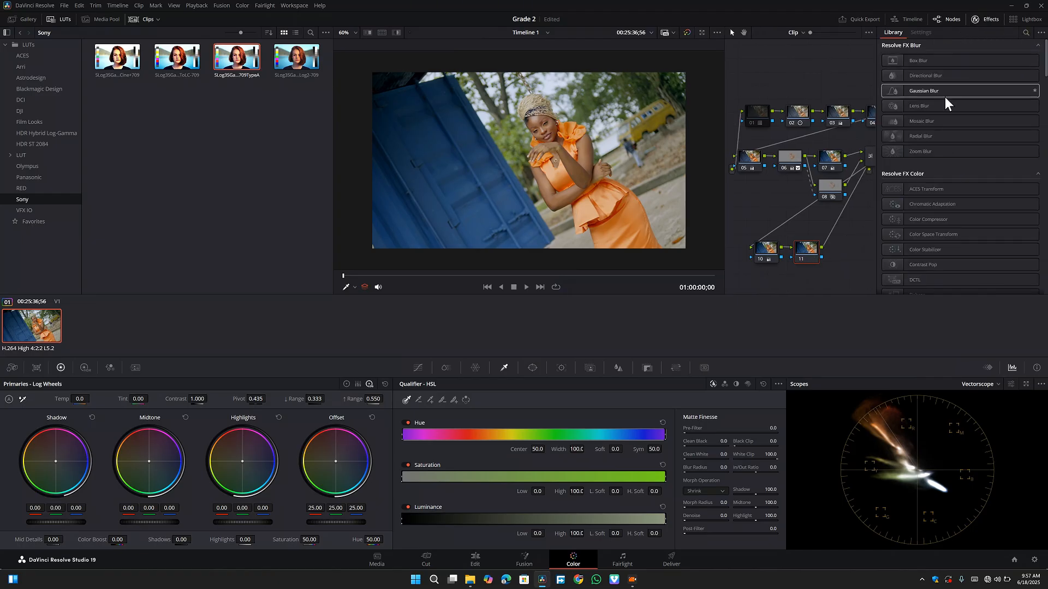
scroll(945, 96, down, 3)
scroll(945, 97, down, 3)
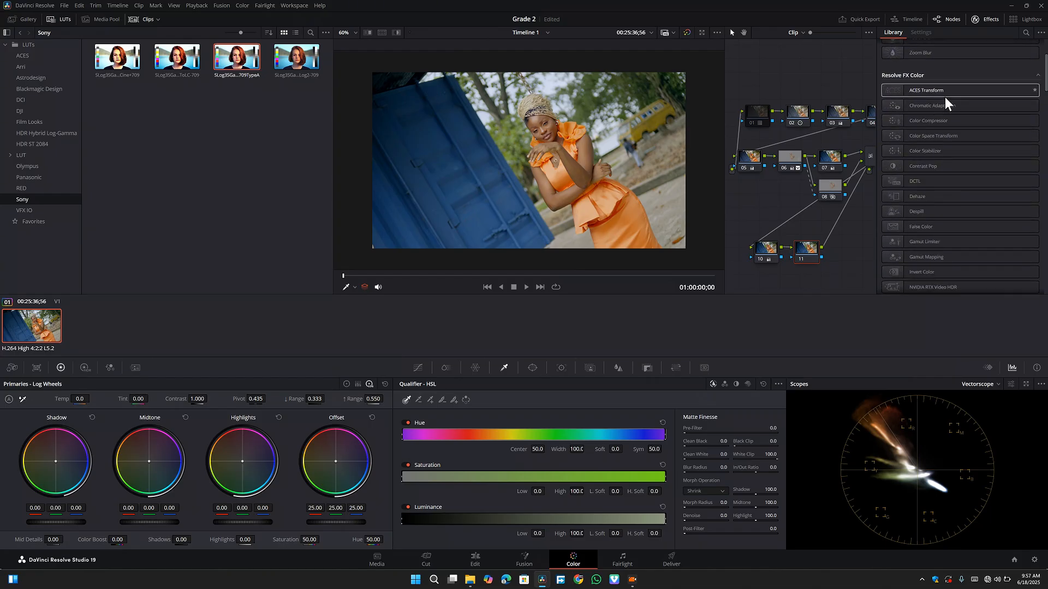
scroll(945, 97, down, 5)
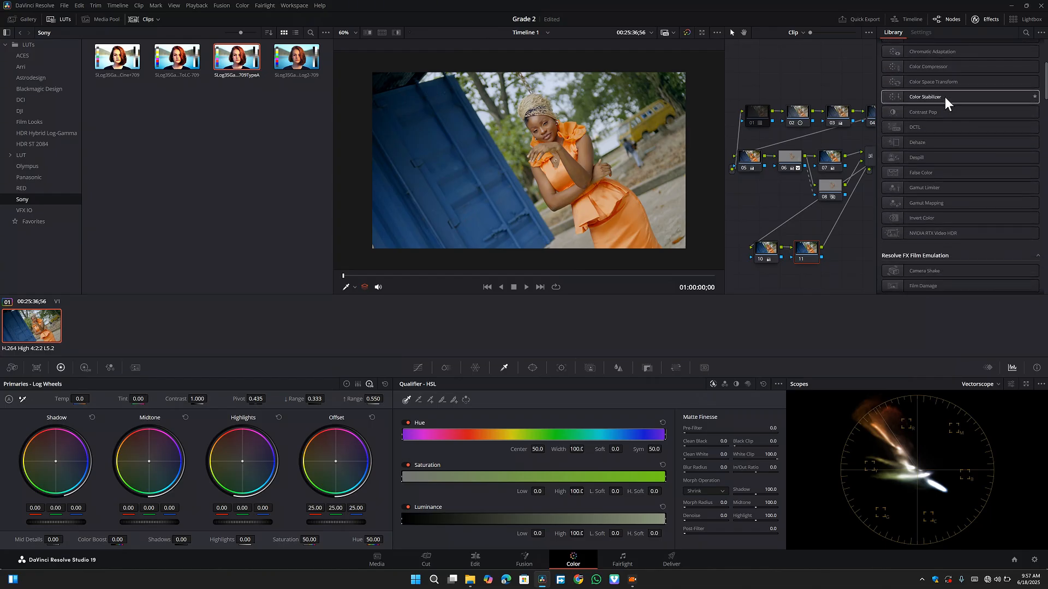
scroll(945, 97, down, 7)
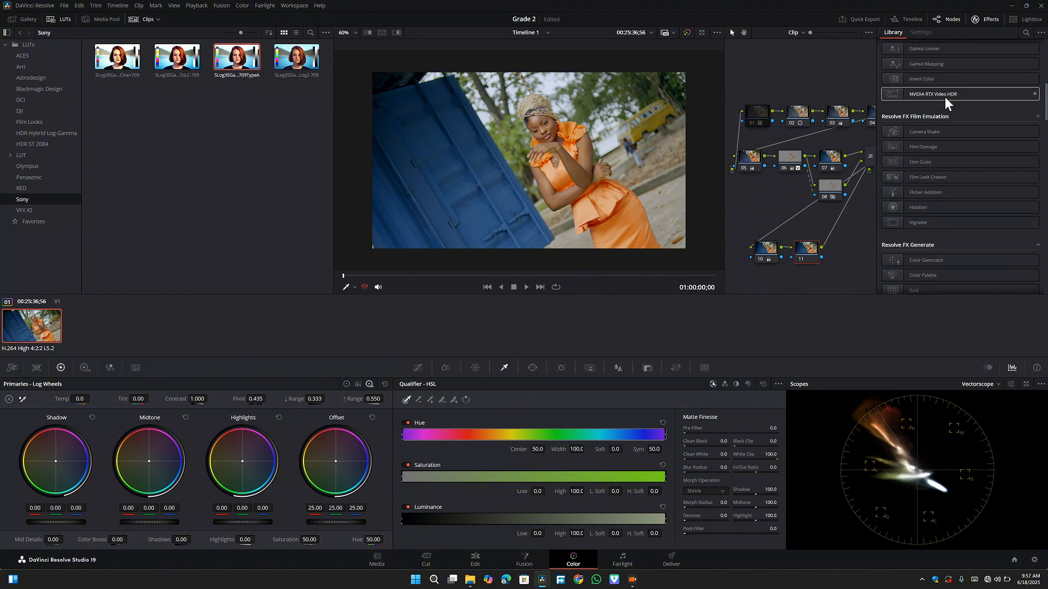
scroll(945, 96, down, 5)
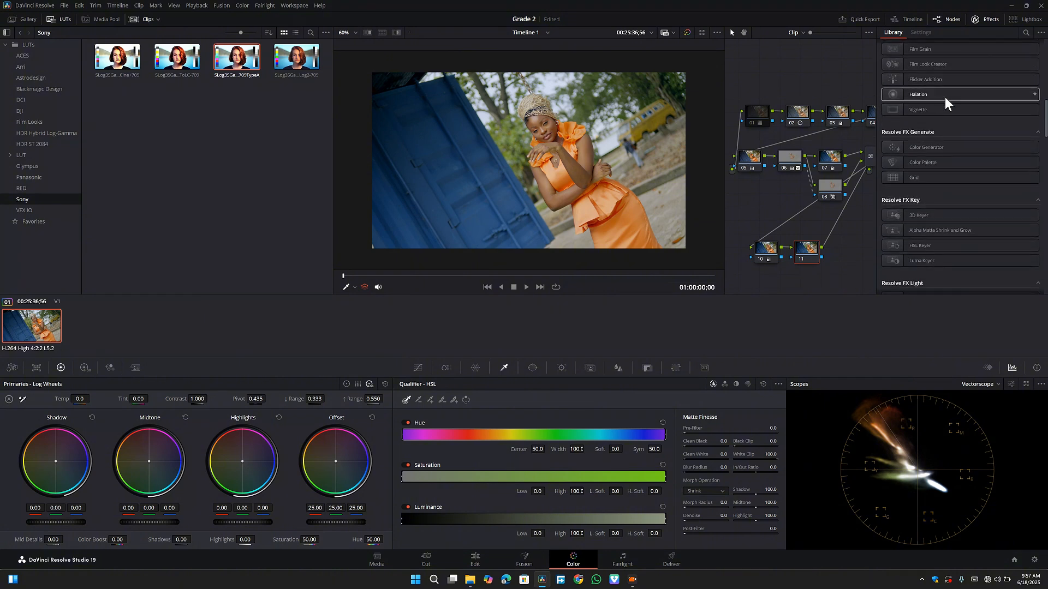
scroll(945, 97, down, 9)
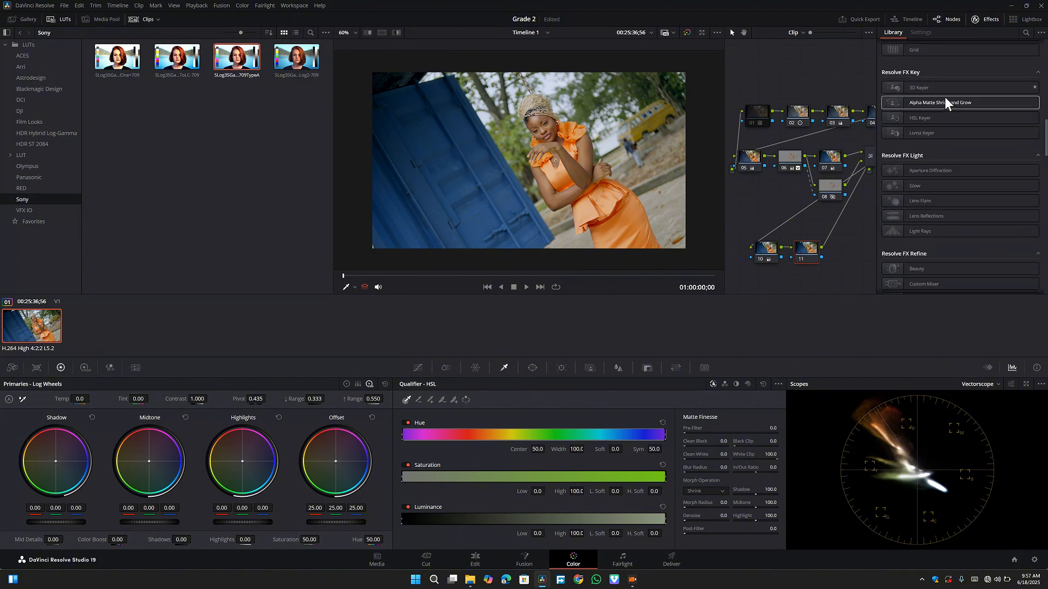
scroll(945, 96, down, 6)
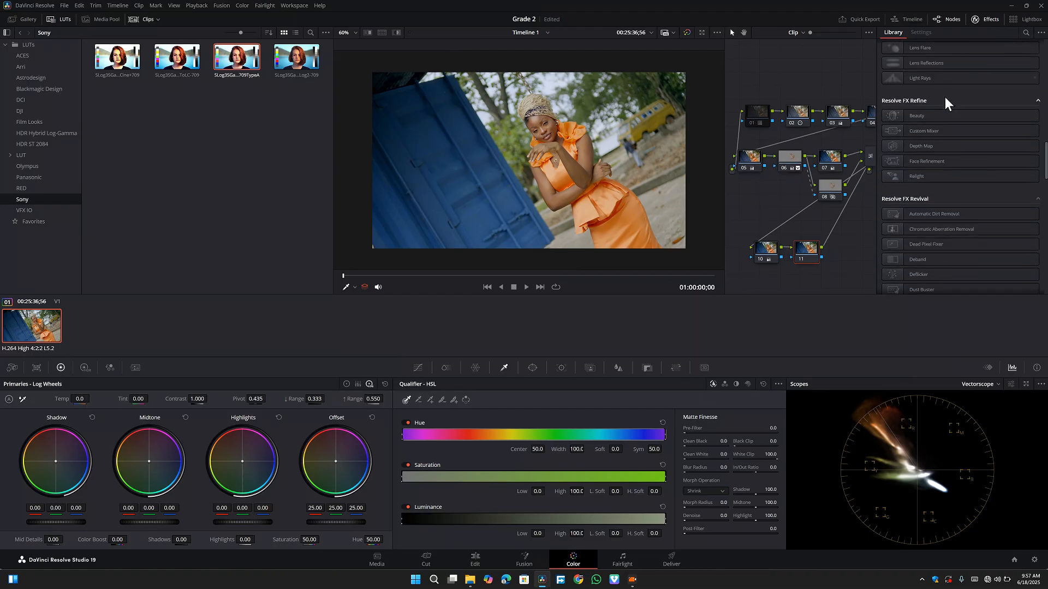
scroll(948, 87, down, 4)
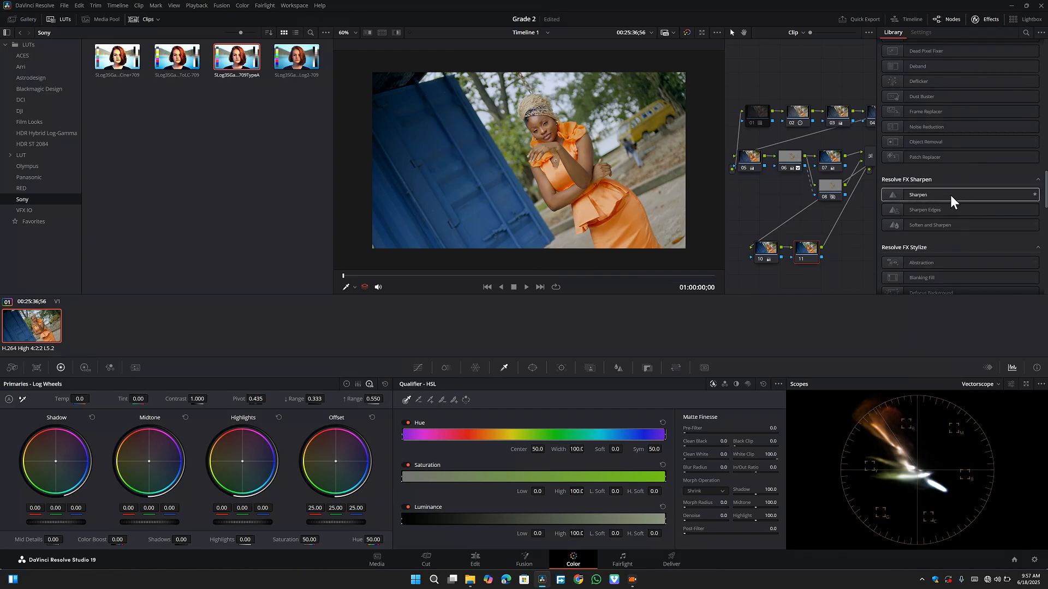
drag(951, 195, 810, 256)
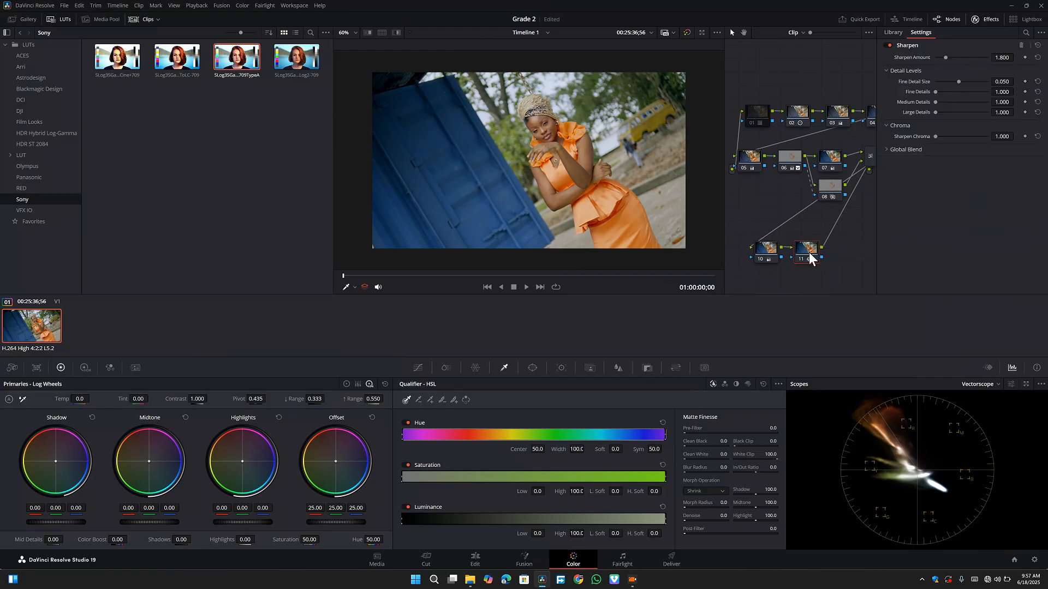
scroll(575, 123, down, 2)
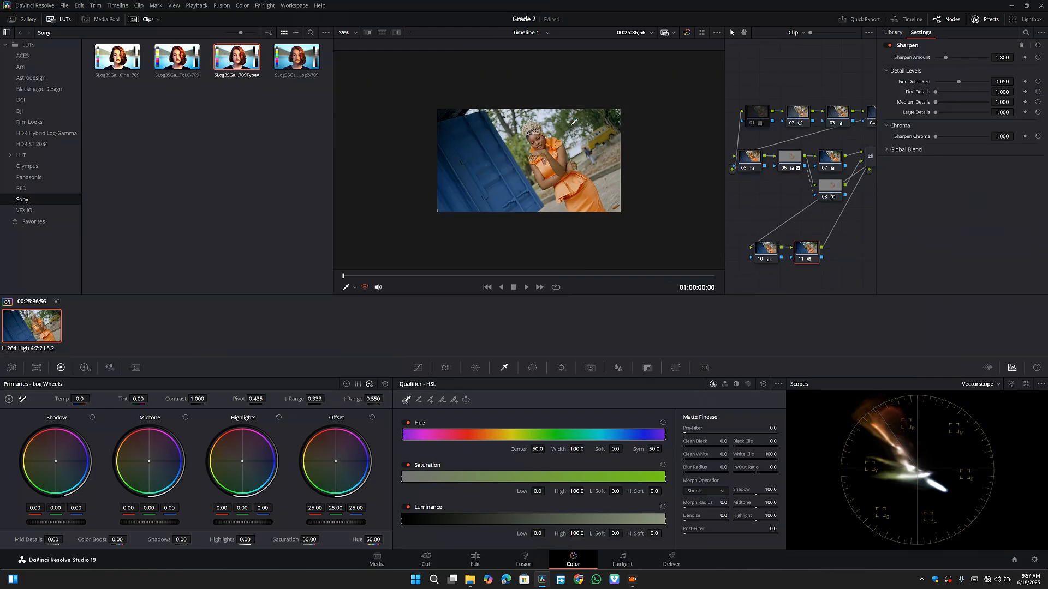
- Lower the Sharpen effect's global blend to 0.558, checking the sharpness up close and during playback
scroll(574, 123, up, 3)
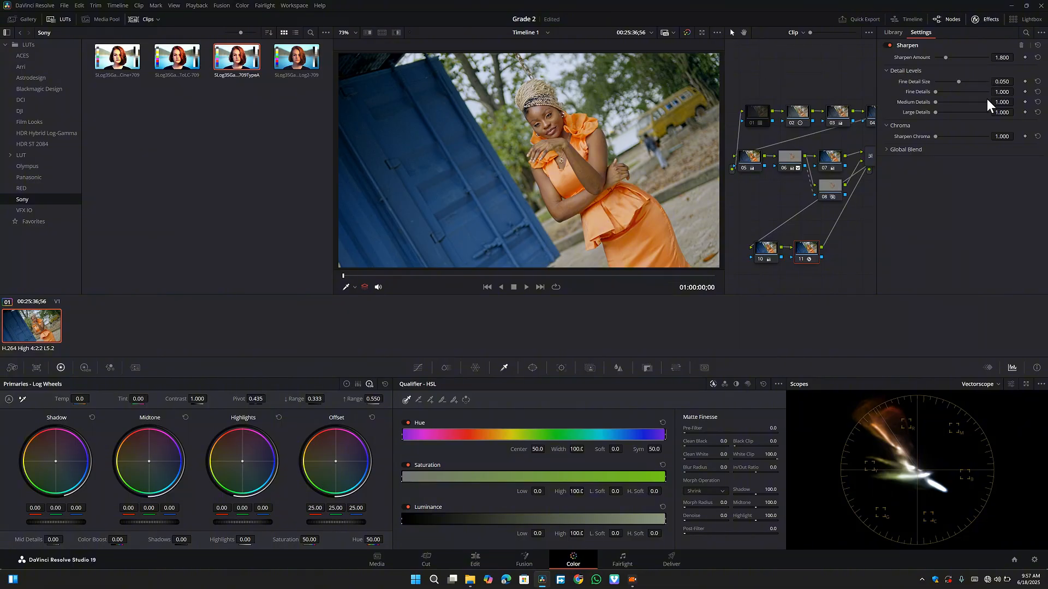
click(888, 149)
drag(985, 162, 967, 162)
drag(965, 162, 905, 164)
drag(946, 161, 969, 162)
scroll(595, 152, down, 4)
scroll(595, 152, up, 6)
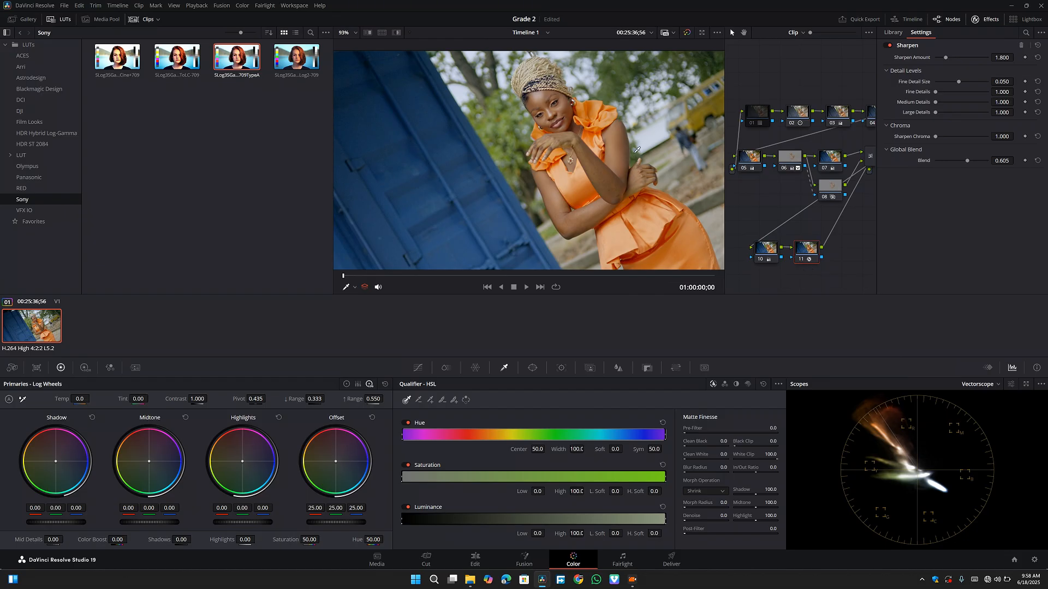
scroll(637, 149, down, 2)
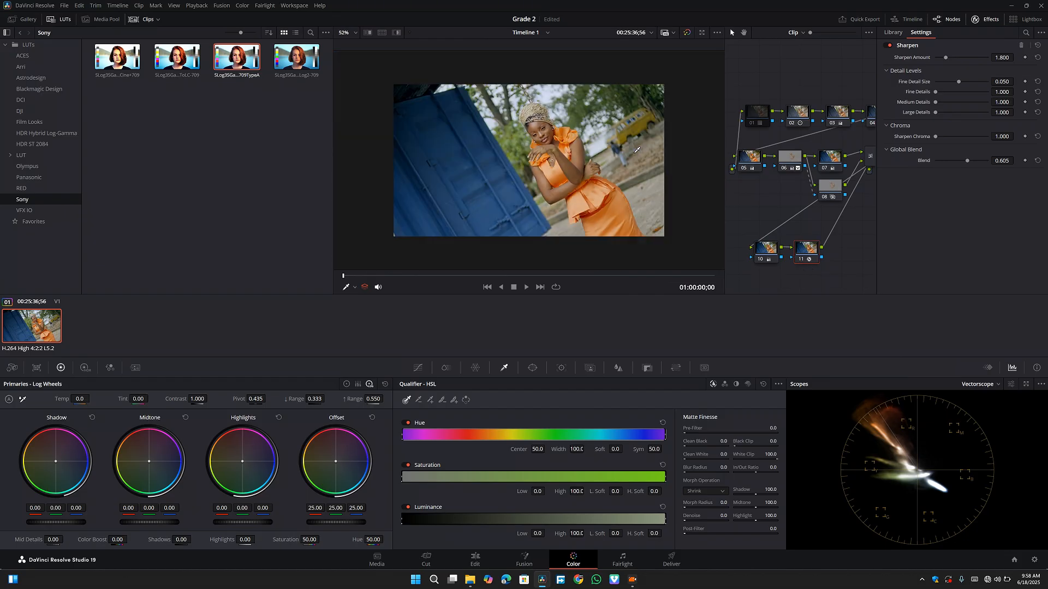
click(959, 161)
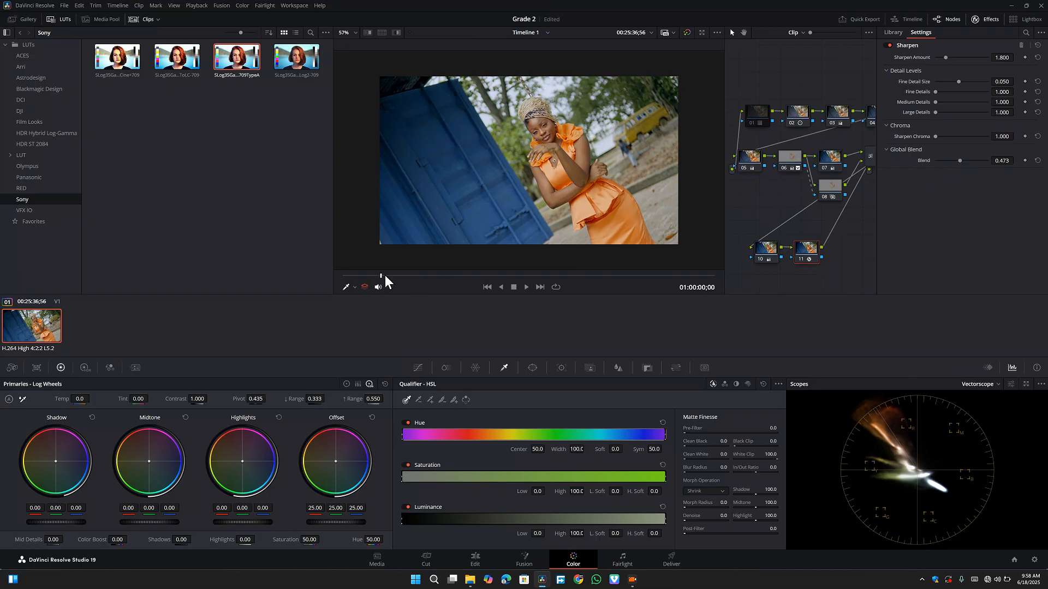
key(space)
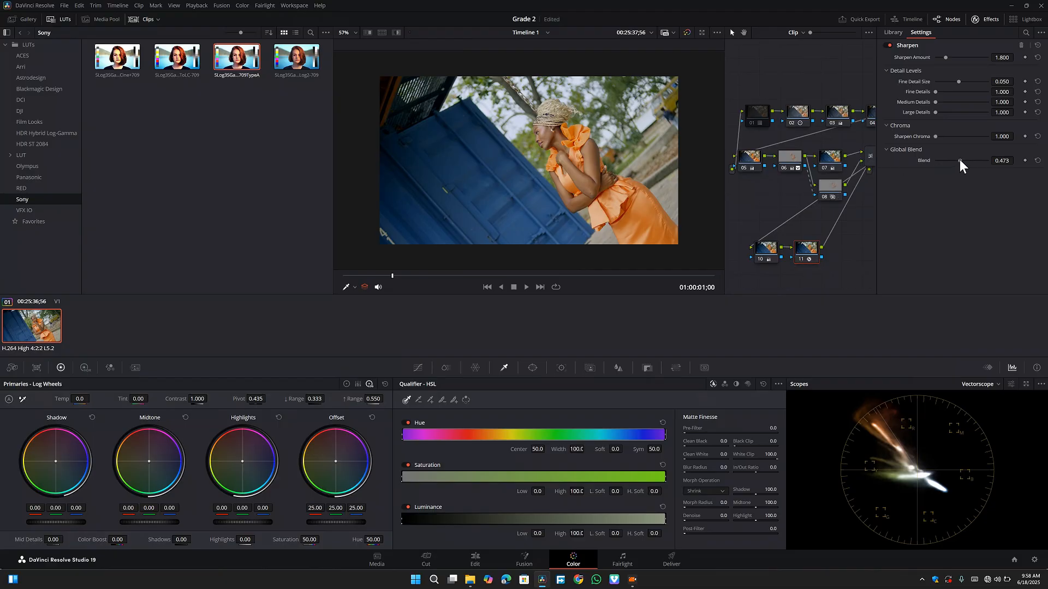
drag(961, 160, 964, 160)
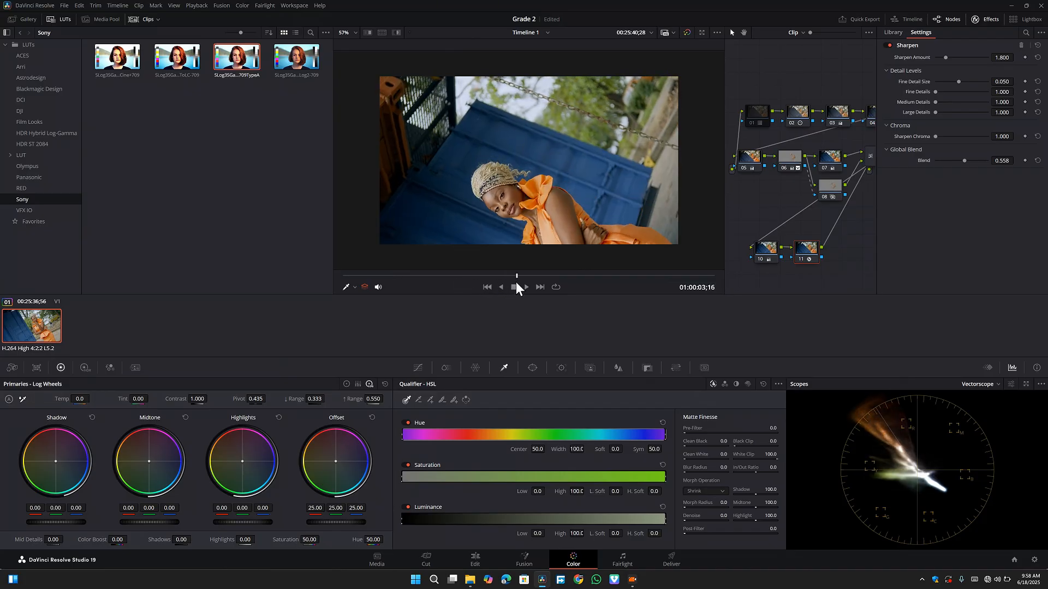
- Move the playhead back to 01:00:02;29 and compare the clip with the whole grade bypassed and enabled
drag(510, 283, 489, 276)
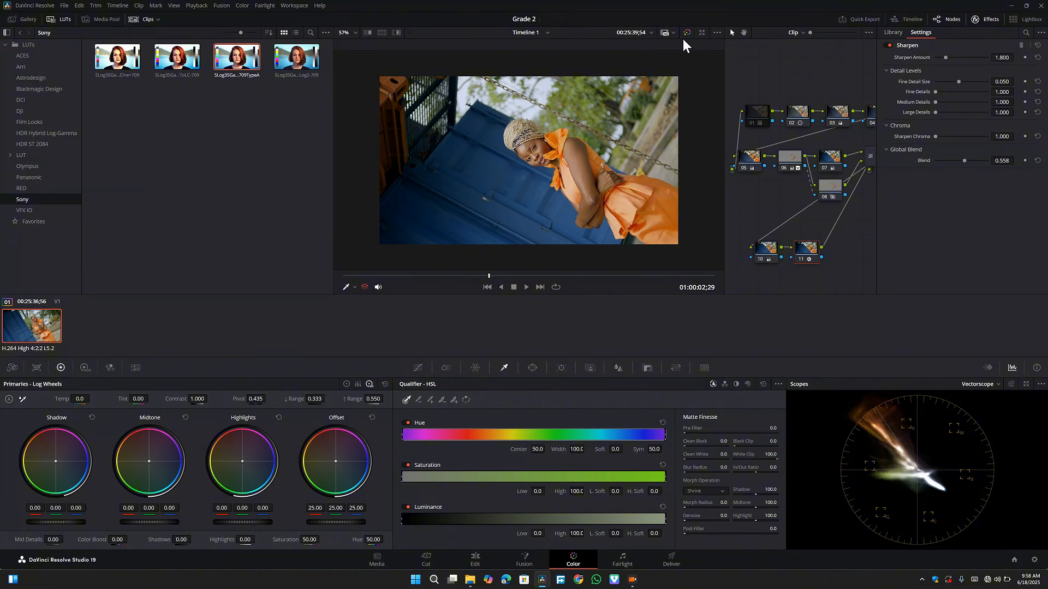
click(686, 34)
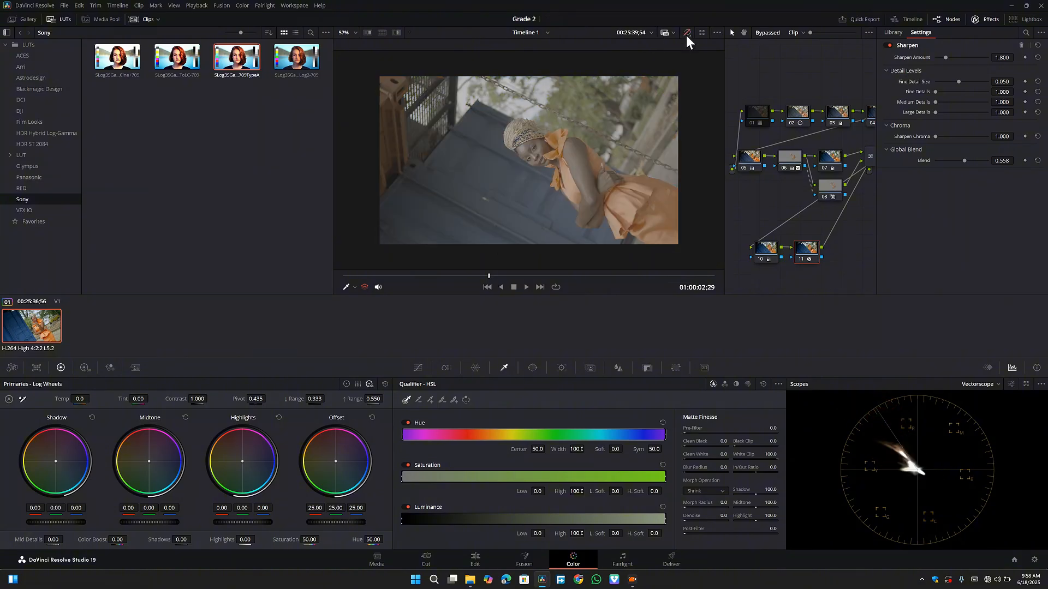
click(686, 35)
click(686, 35)
click(686, 35)
click(686, 35)
click(686, 35)
click(686, 33)
click(686, 35)
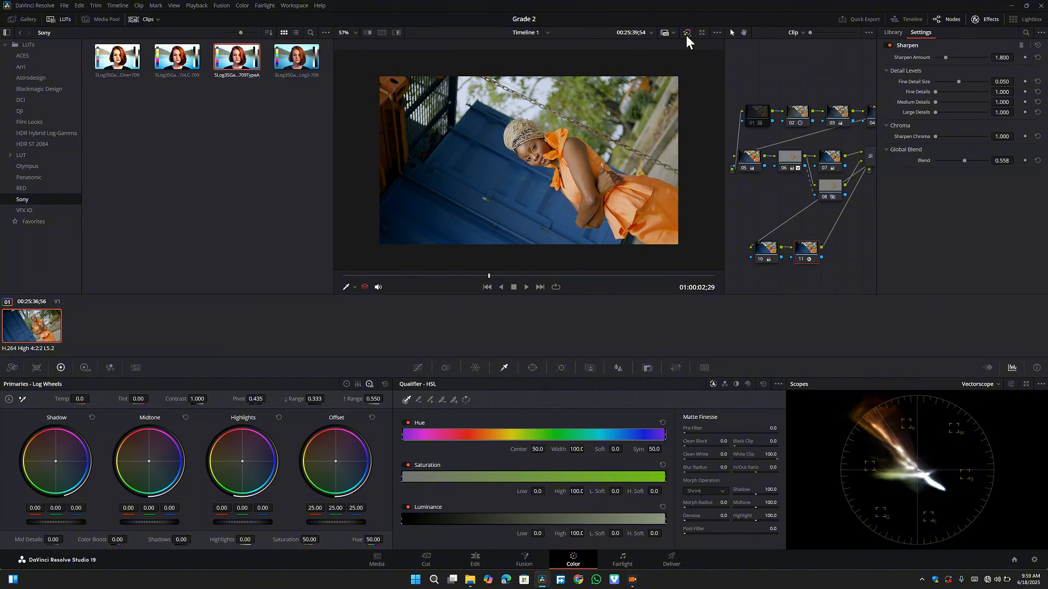
click(686, 34)
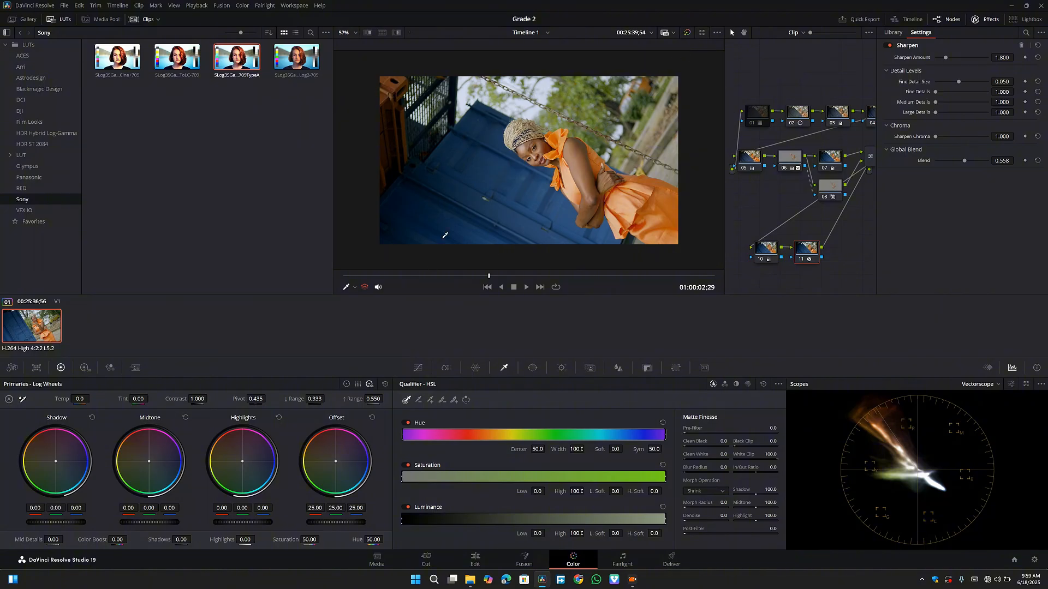